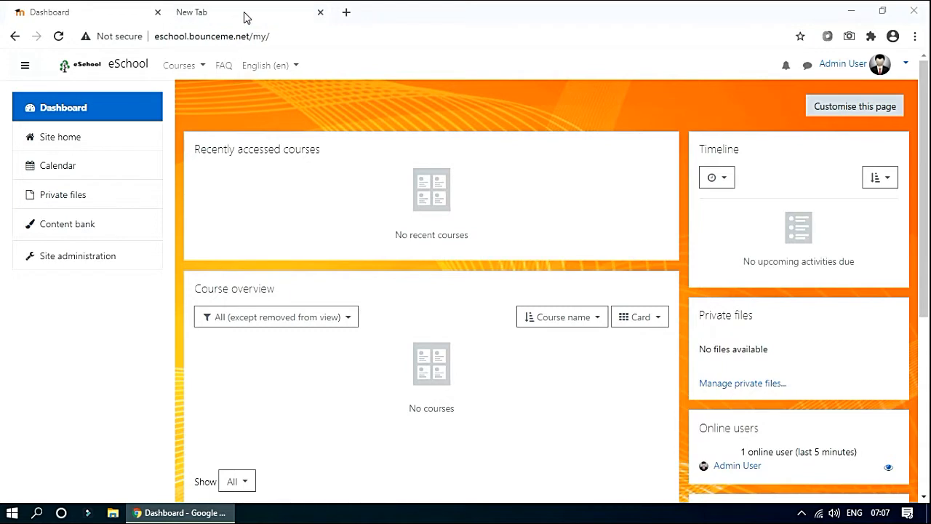
Search for 'moodle.org plugins' and open the Moodle plugins directory result in a new tab.
{"action": "left_click", "coordinate": [245, 14]}
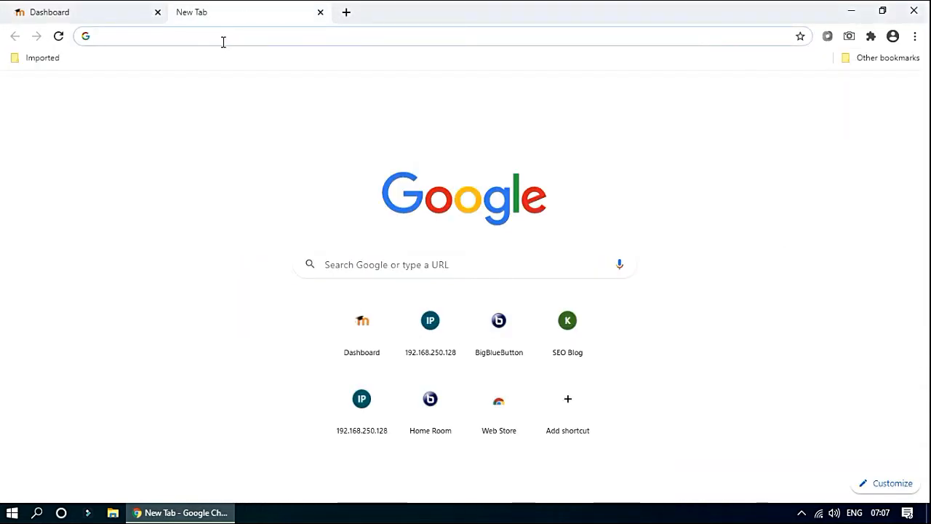
{"action": "type", "text": "moof"}
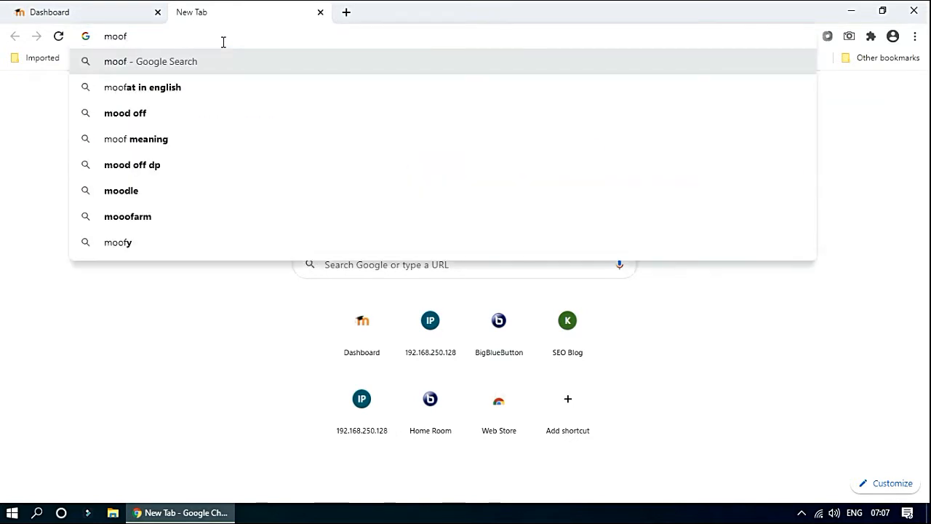
{"action": "key", "text": "BackSpace"}
{"action": "type", "text": "dle"}
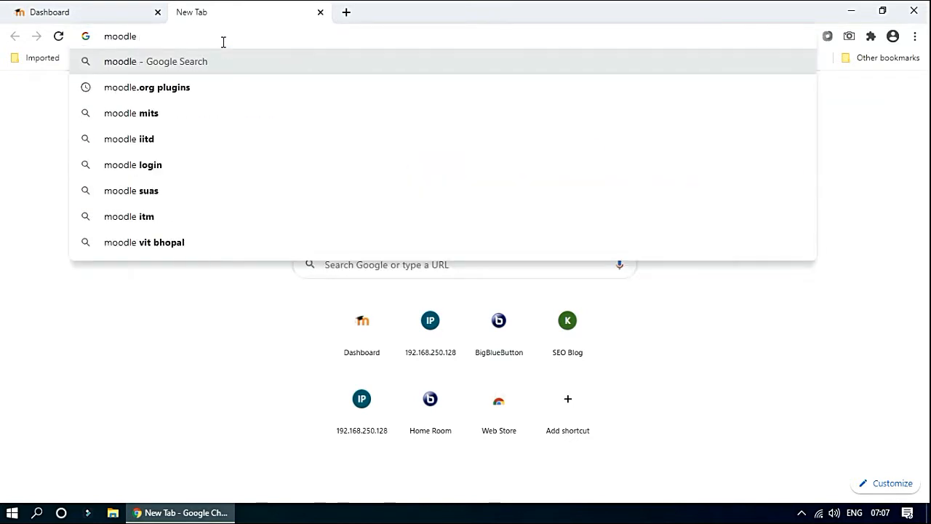
{"action": "key", "text": "Down"}
{"action": "key", "text": "Return"}
{"action": "right_click", "coordinate": [223, 179]}
{"action": "left_click", "coordinate": [244, 187]}
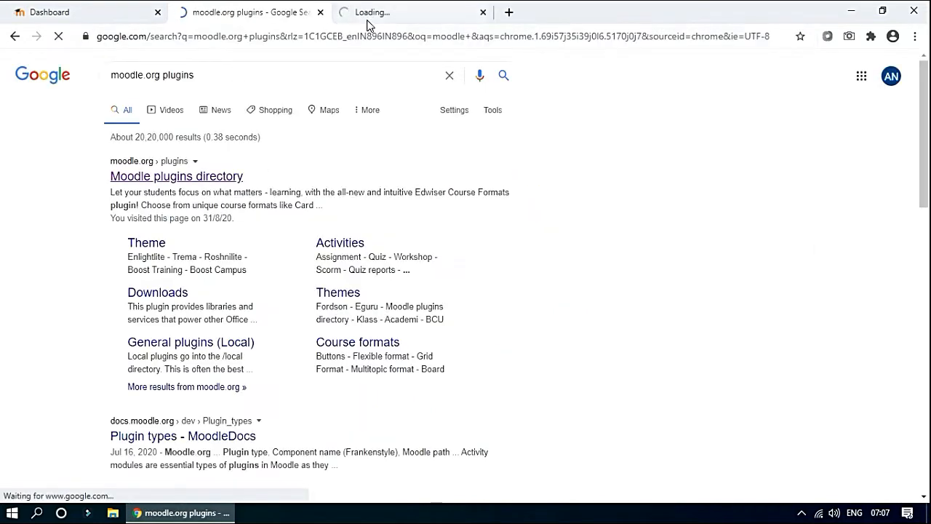
{"action": "left_click", "coordinate": [368, 21]}
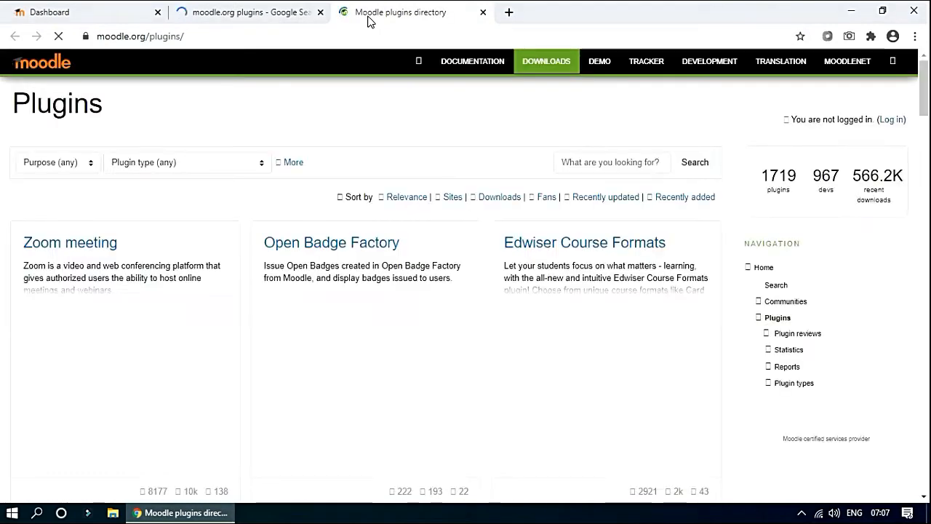
Search the plugins directory for 'bigbluebutton' and open the BigBlueButtonBN plugin page.
{"action": "left_click", "coordinate": [626, 158]}
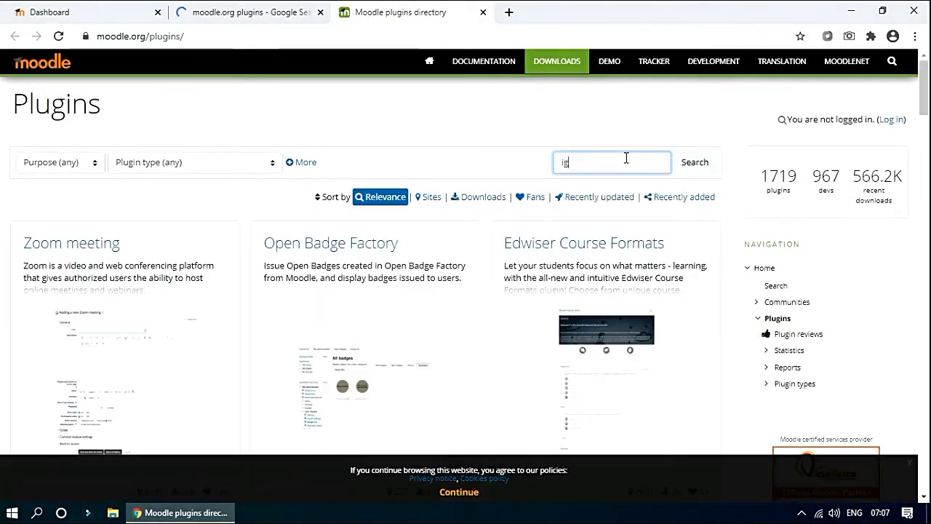
{"action": "type", "text": "bigblu"}
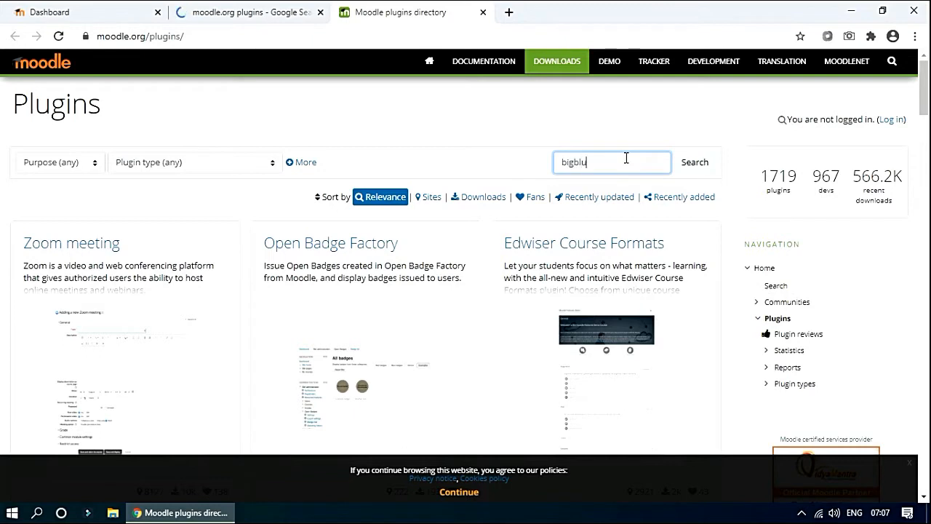
{"action": "type", "text": "ebutton"}
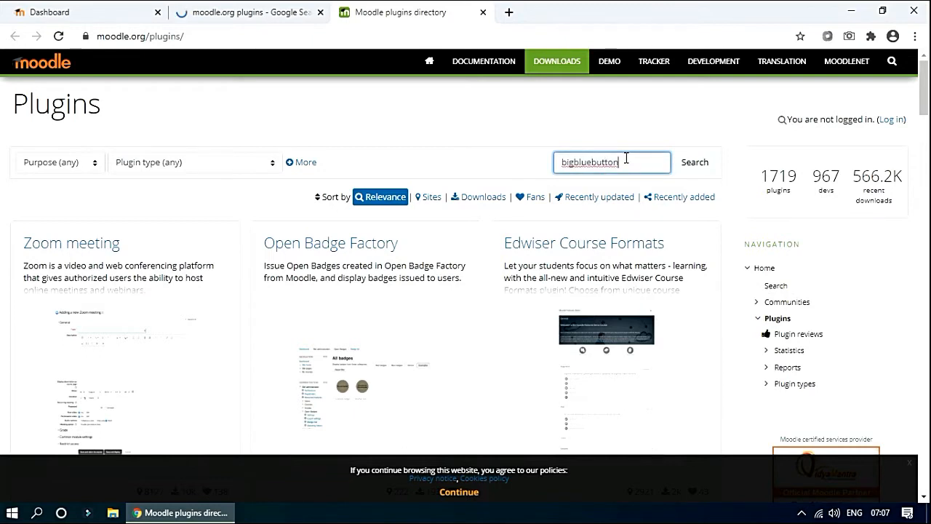
{"action": "scroll", "coordinate": [86, 294], "scroll_direction": "down", "scroll_amount": 1}
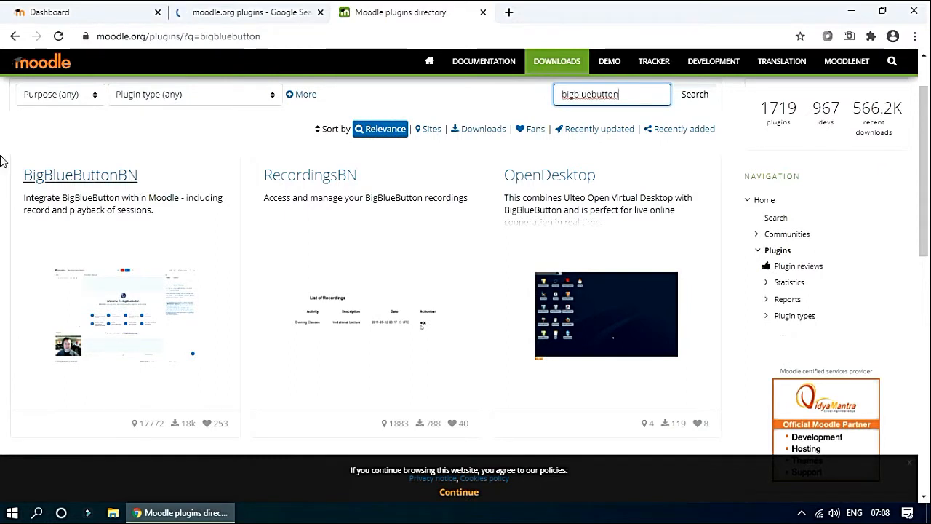
{"action": "scroll", "coordinate": [95, 182], "scroll_direction": "down", "scroll_amount": 1}
{"action": "left_click", "coordinate": [87, 110]}
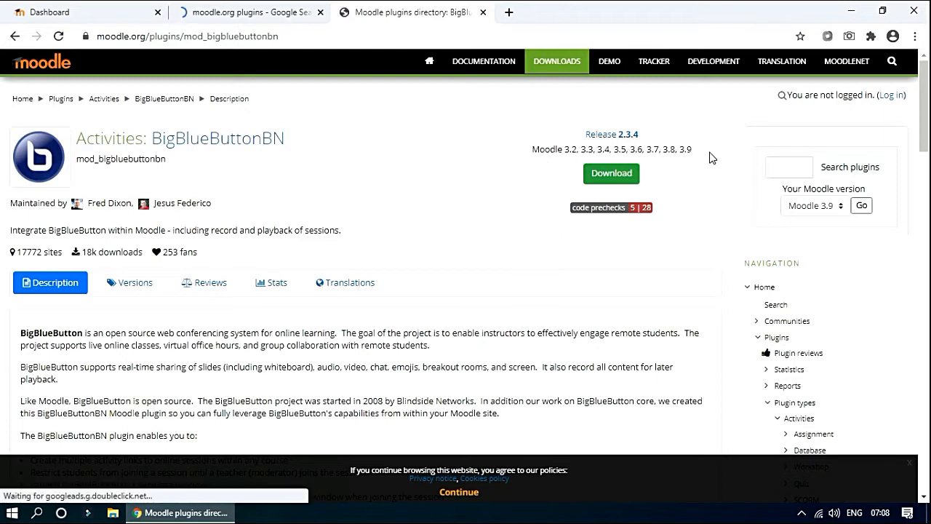
Confirm BigBlueButtonBN supports Moodle 3.2 to 3.9 and download its zip package.
{"action": "left_click_drag", "start_coordinate": [695, 150], "coordinate": [531, 149]}
{"action": "left_click", "coordinate": [535, 184]}
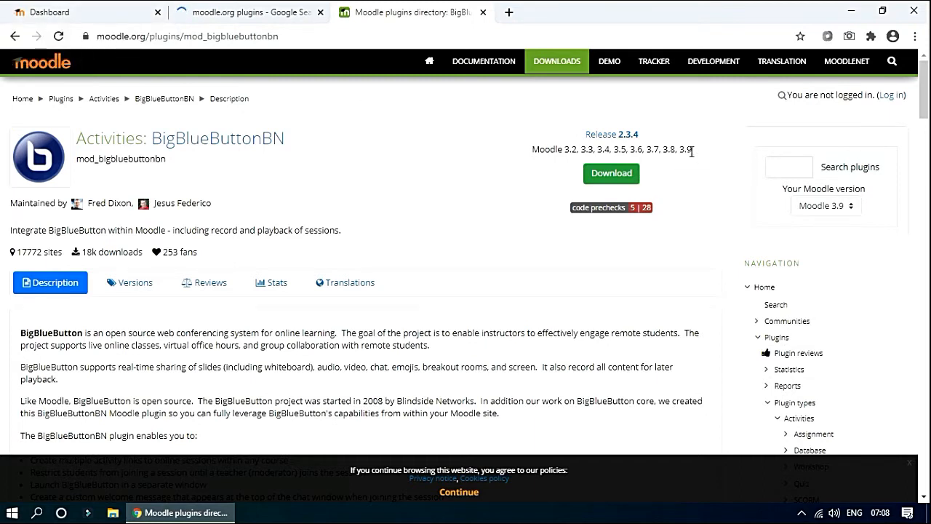
{"action": "left_click_drag", "start_coordinate": [691, 151], "coordinate": [565, 148]}
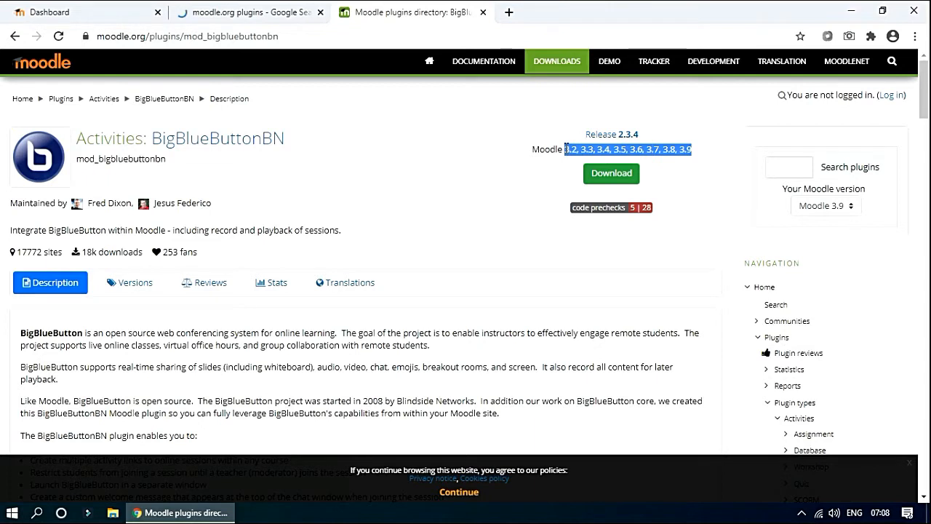
{"action": "left_click", "coordinate": [611, 178]}
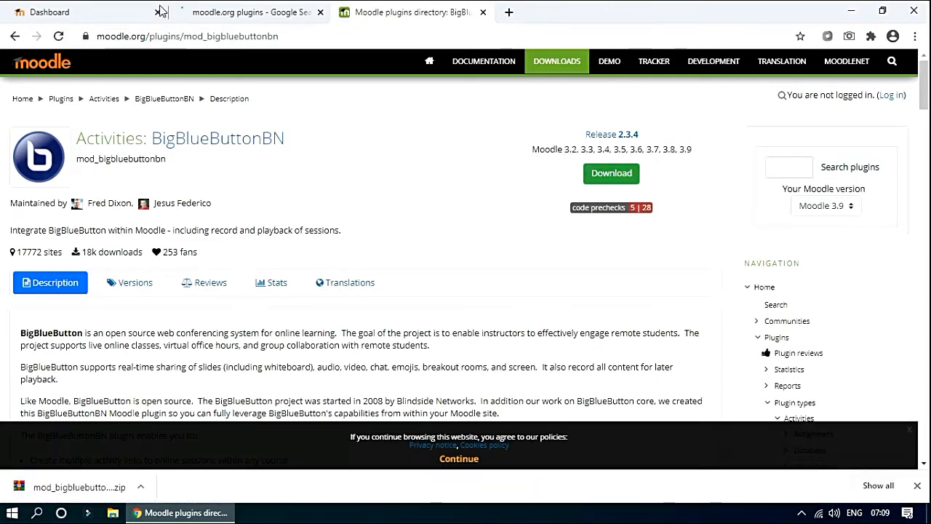
{"action": "left_click", "coordinate": [69, 13]}
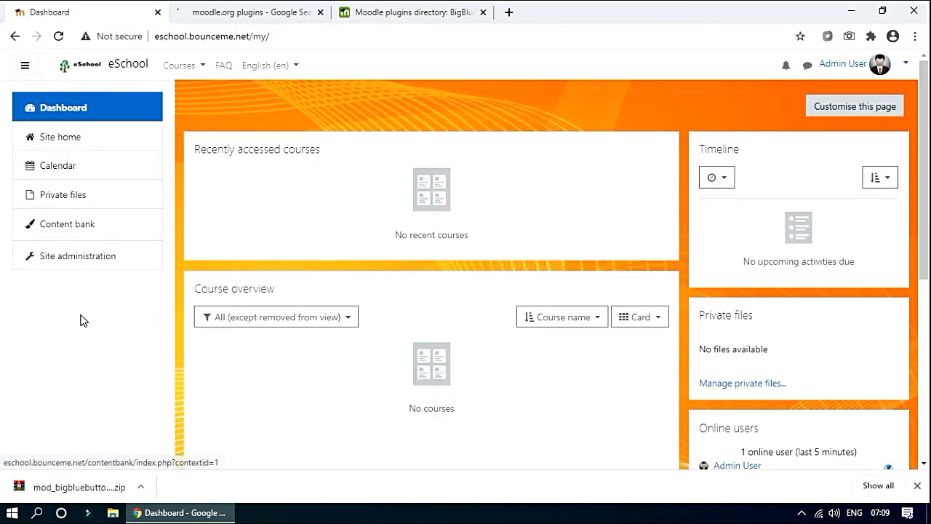
Go to Site administration > Plugins > Install plugins in eSchool.
{"action": "left_click", "coordinate": [64, 264]}
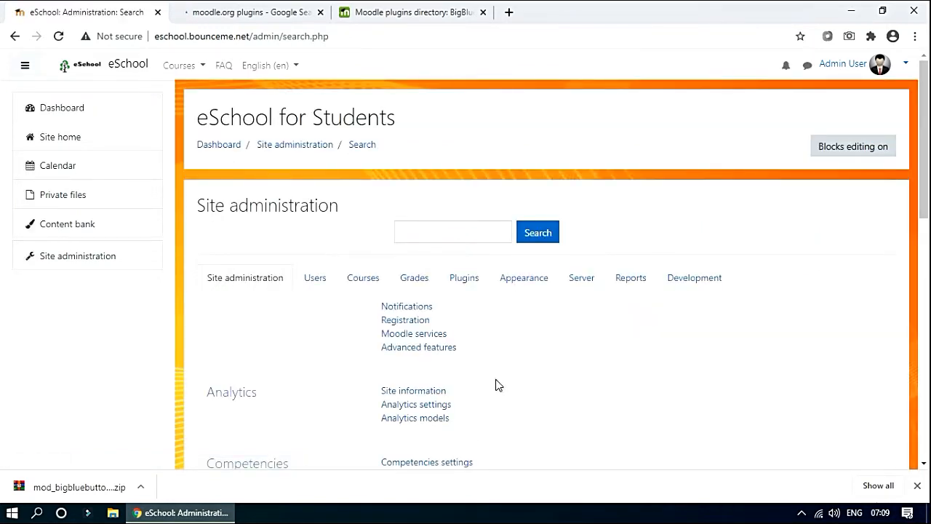
{"action": "left_click", "coordinate": [461, 282]}
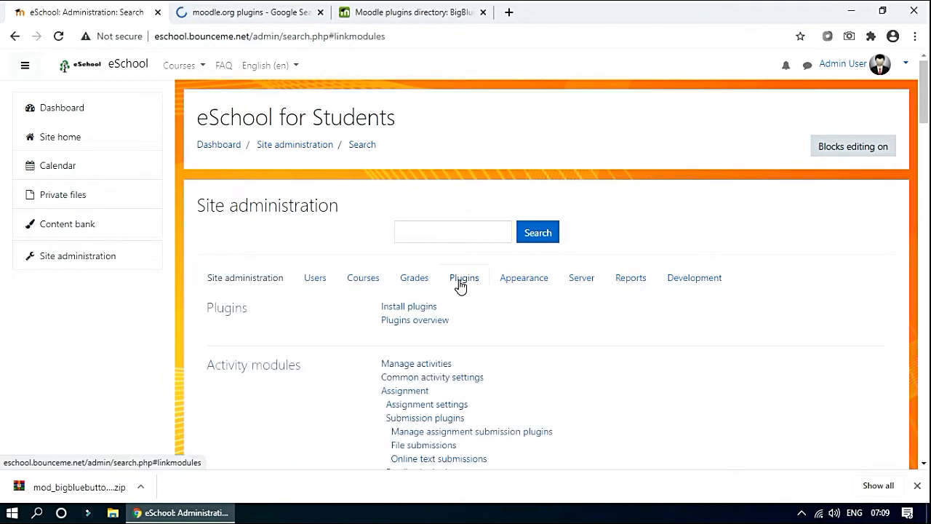
{"action": "left_click", "coordinate": [410, 306]}
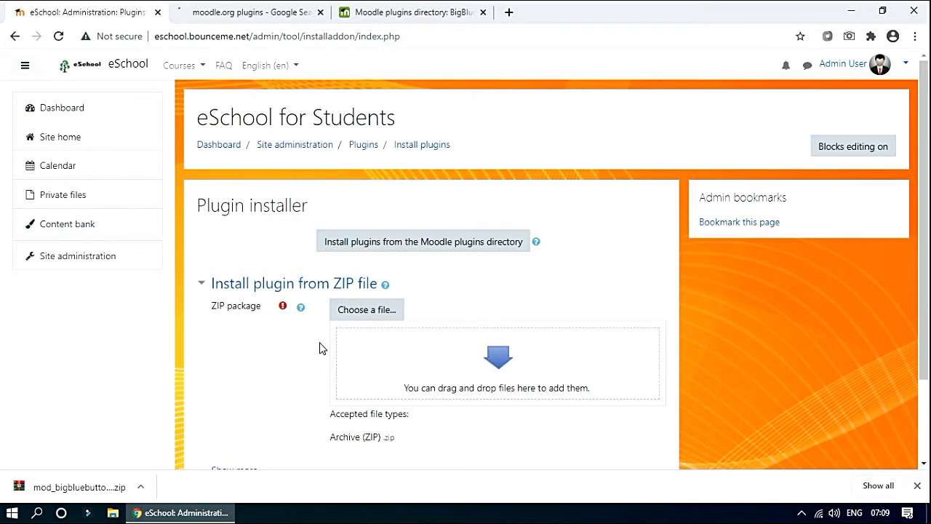
Upload mod_bigbluebuttonbn_moodle39_2019042009.zip from the Desktop into the ZIP package field.
{"action": "left_click", "coordinate": [373, 314]}
{"action": "left_click", "coordinate": [916, 486]}
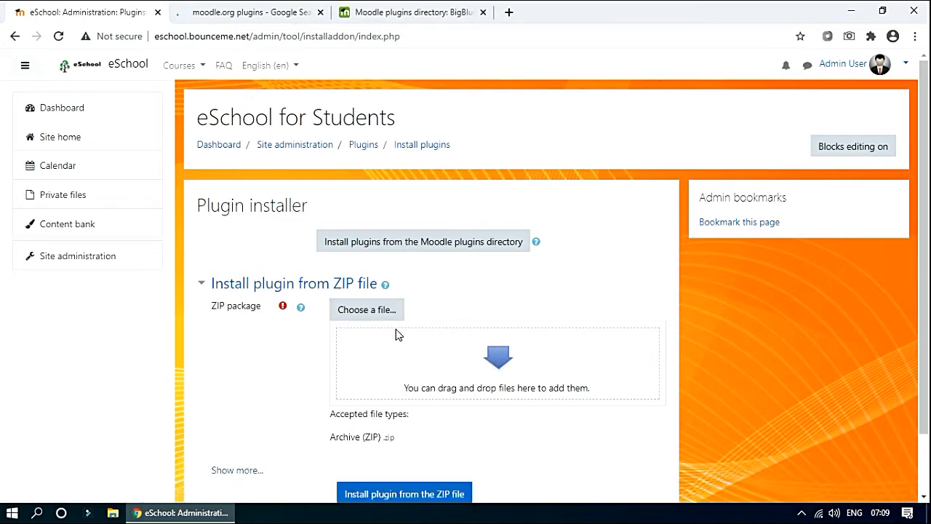
{"action": "left_click", "coordinate": [359, 315]}
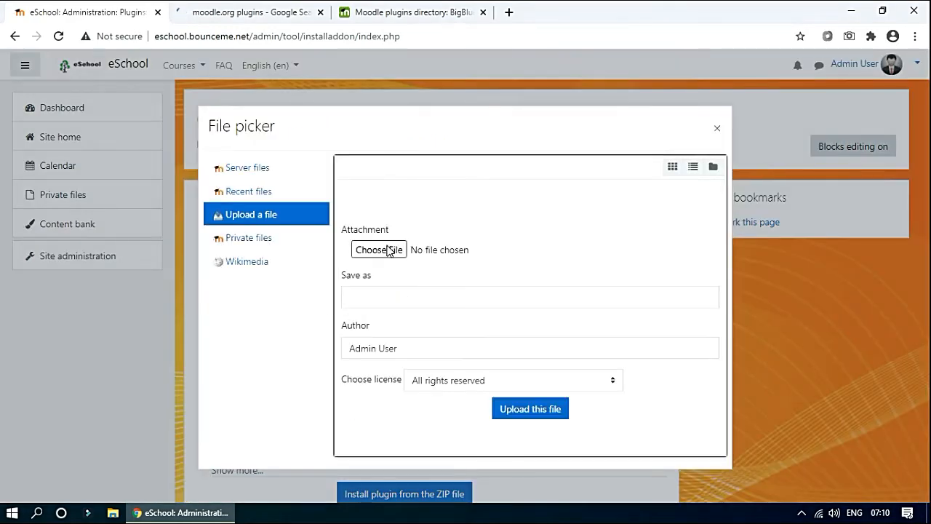
{"action": "left_click", "coordinate": [388, 251]}
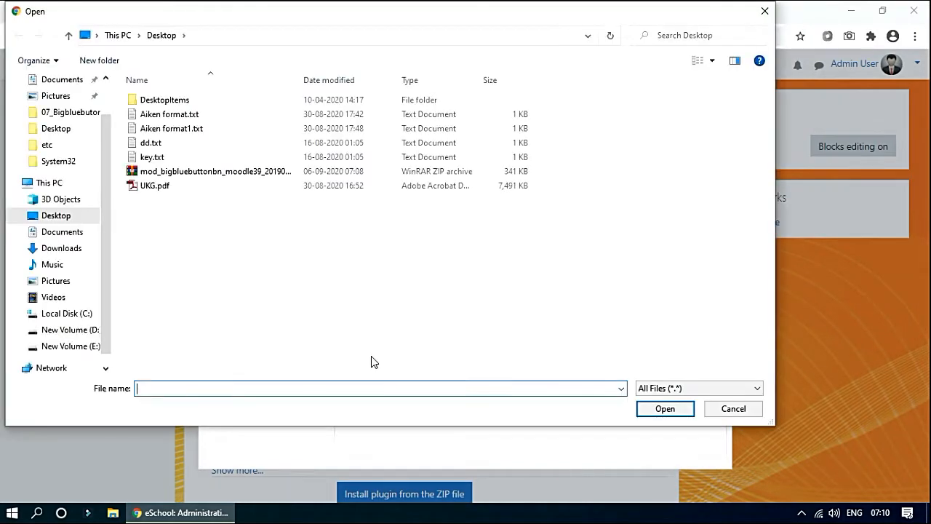
{"action": "left_click", "coordinate": [178, 173]}
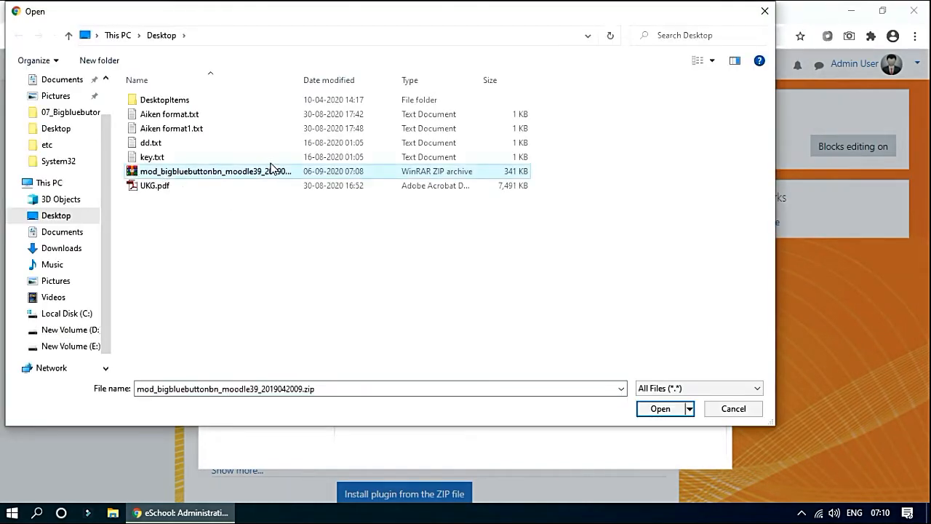
{"action": "left_click", "coordinate": [658, 410]}
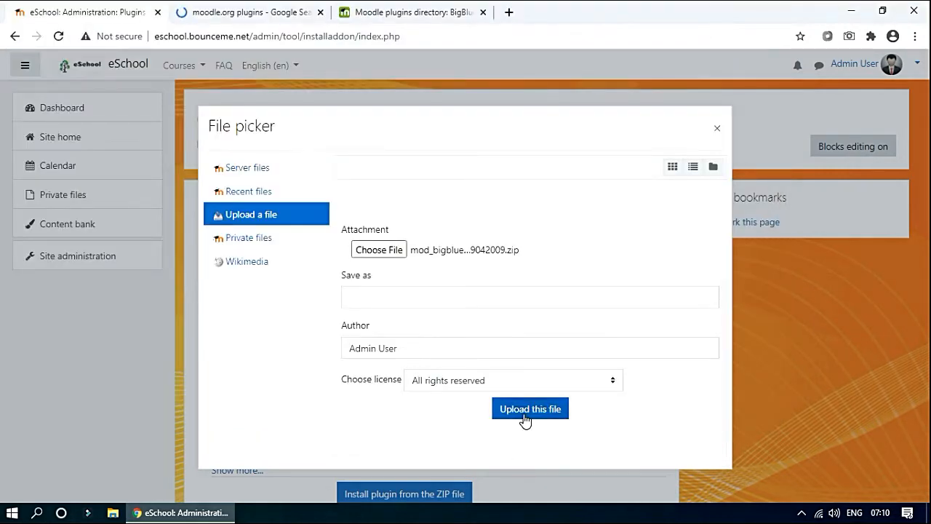
{"action": "left_click", "coordinate": [524, 412]}
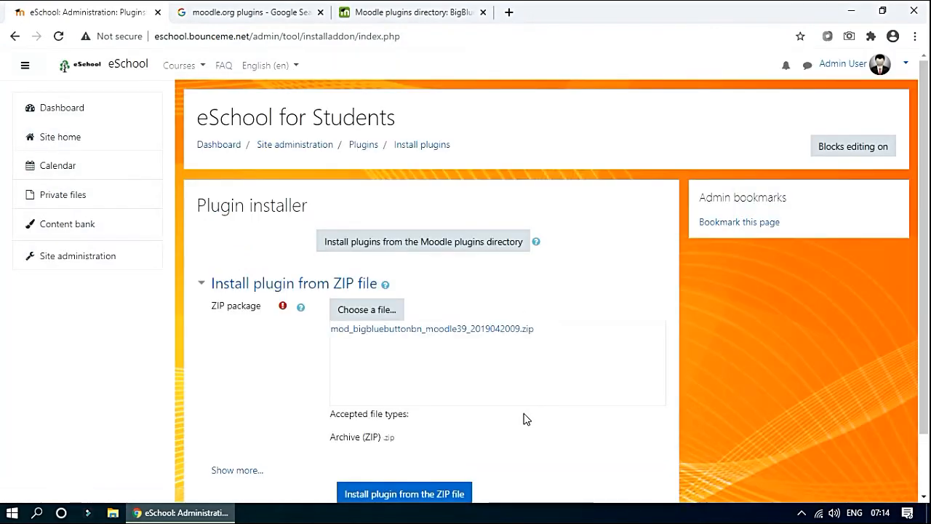
{"action": "scroll", "coordinate": [536, 391], "scroll_direction": "down", "scroll_amount": 2}
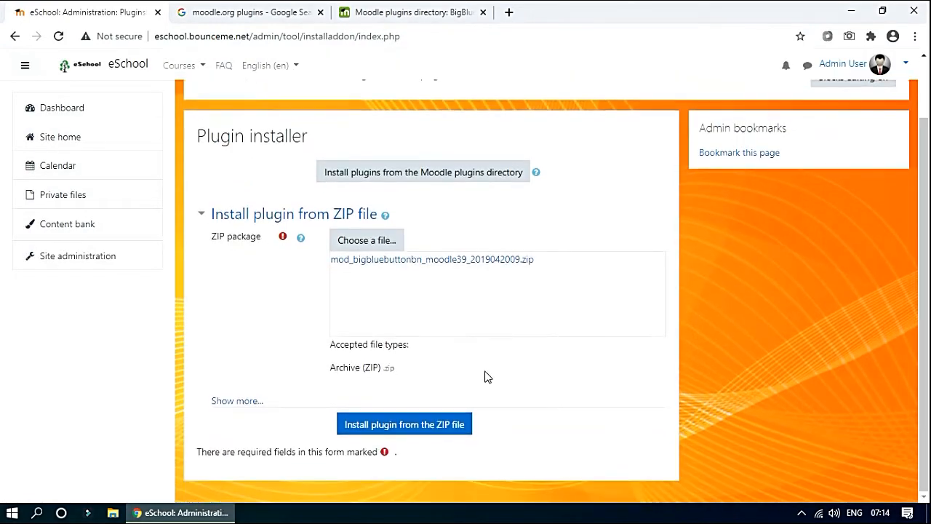
Install the validated BigBlueButtonBN zip, pass the server checks and run the database upgrade.
{"action": "left_click", "coordinate": [425, 431]}
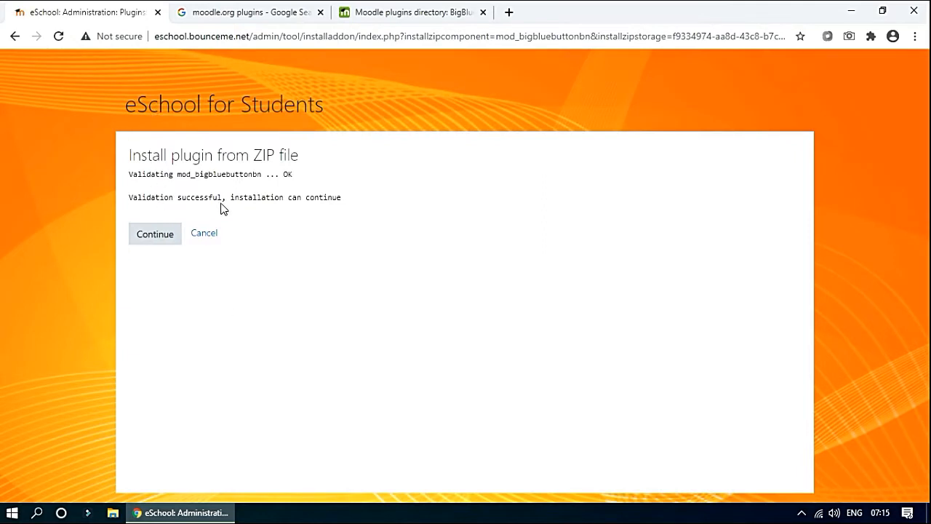
{"action": "left_click", "coordinate": [154, 242]}
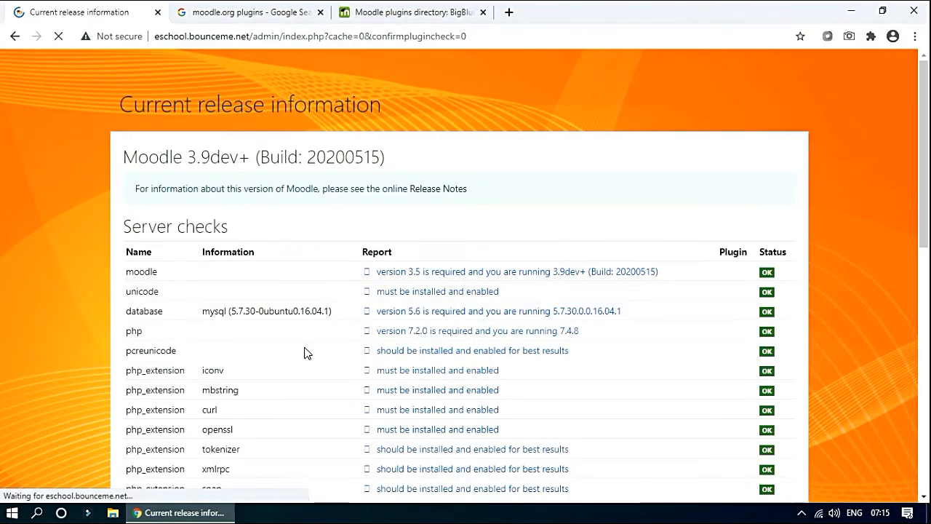
{"action": "scroll", "coordinate": [305, 405], "scroll_direction": "down", "scroll_amount": 4}
{"action": "scroll", "coordinate": [305, 404], "scroll_direction": "down", "scroll_amount": 5}
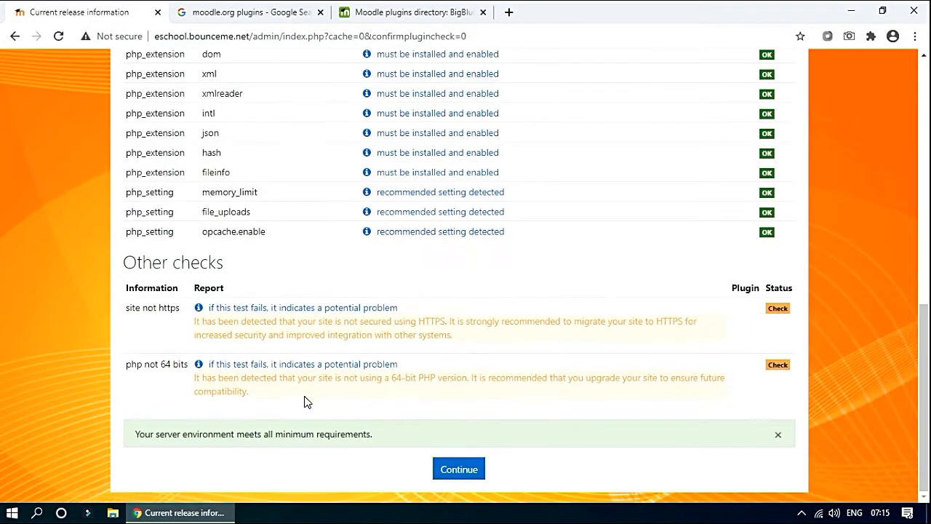
{"action": "left_click", "coordinate": [459, 469]}
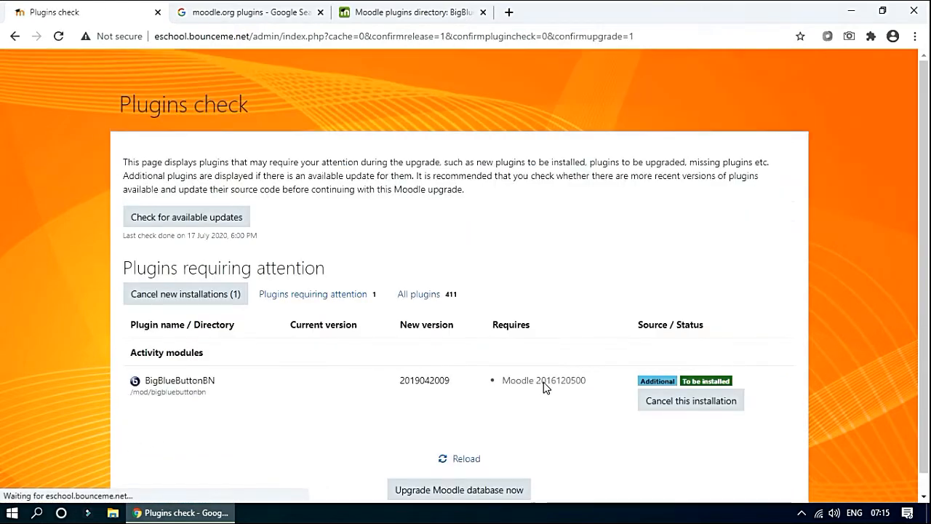
{"action": "scroll", "coordinate": [561, 386], "scroll_direction": "down", "scroll_amount": 1}
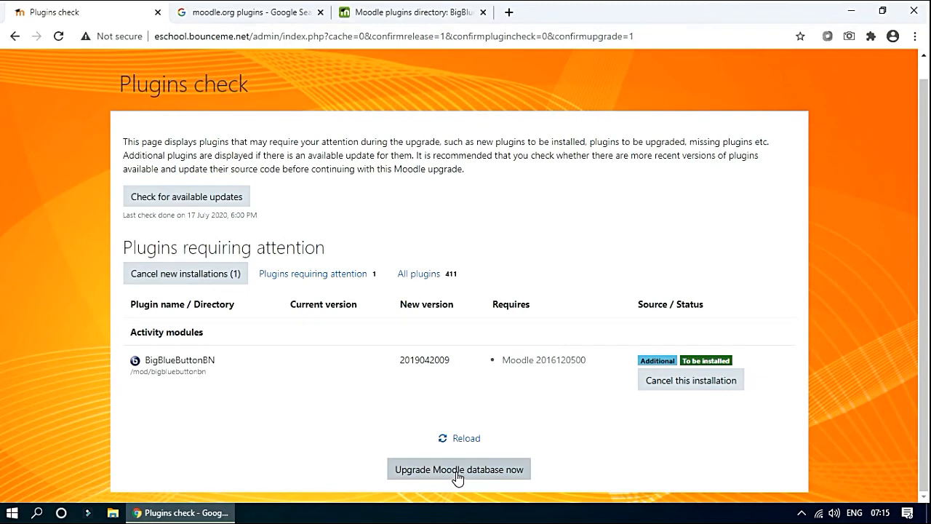
{"action": "left_click", "coordinate": [457, 473]}
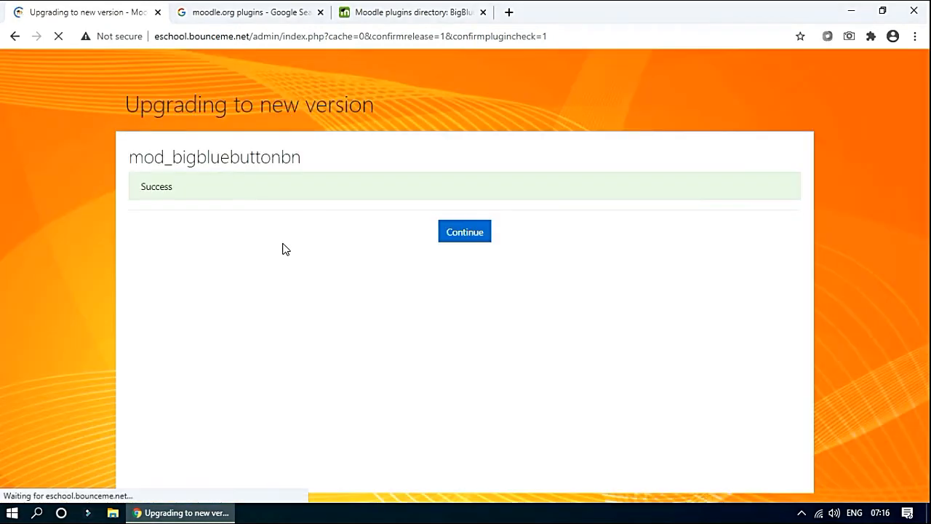
Continue past the mod_bigbluebuttonbn Success message to the New settings - BigBlueButtonBN page.
{"action": "left_click", "coordinate": [473, 237]}
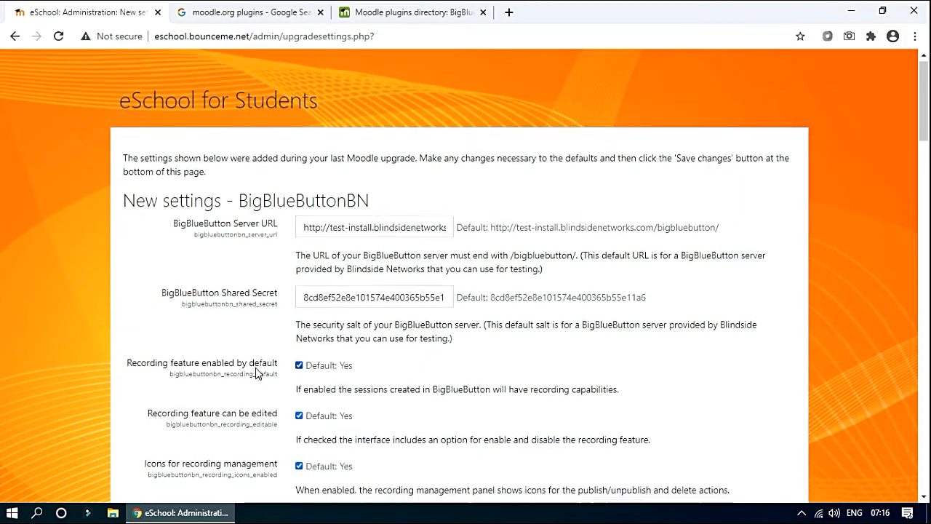
{"action": "scroll", "coordinate": [256, 368], "scroll_direction": "down", "scroll_amount": 8}
{"action": "scroll", "coordinate": [256, 367], "scroll_direction": "down", "scroll_amount": 15}
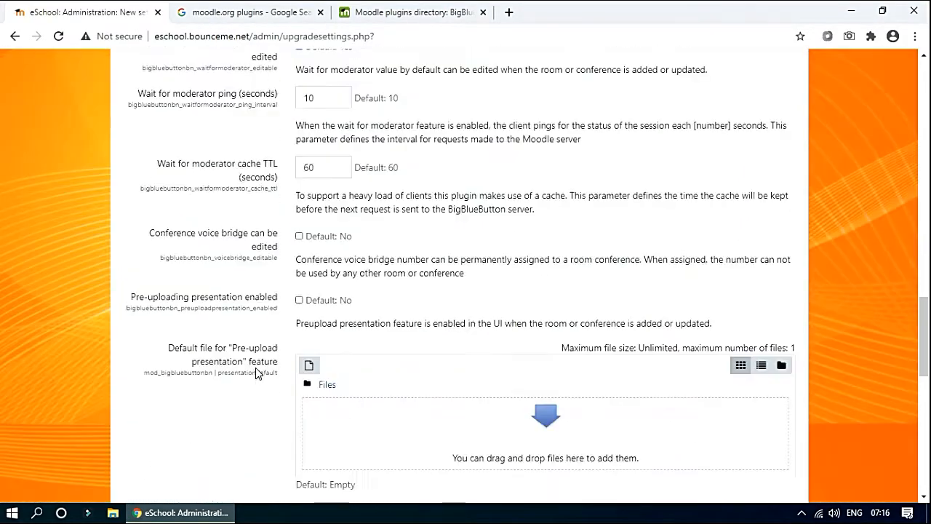
{"action": "scroll", "coordinate": [296, 424], "scroll_direction": "up", "scroll_amount": 16}
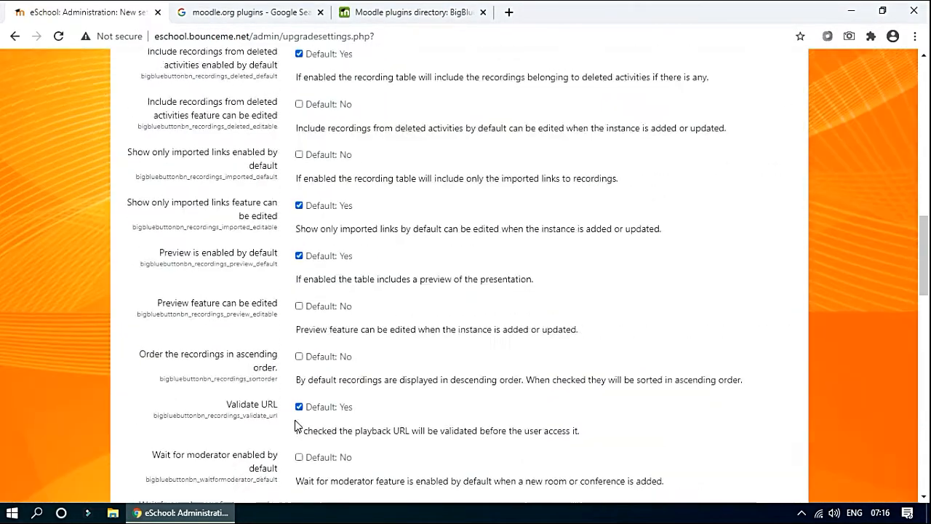
{"action": "scroll", "coordinate": [296, 424], "scroll_direction": "up", "scroll_amount": 8}
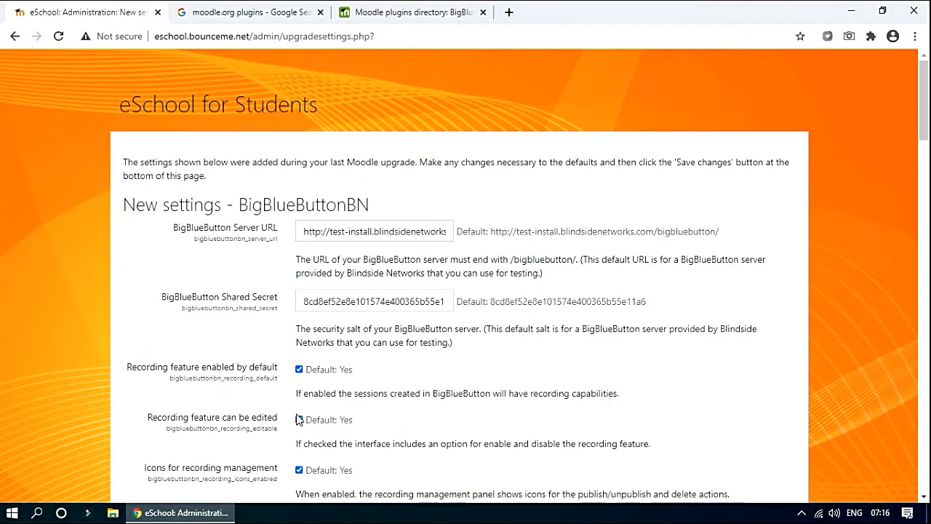
{"action": "left_click_drag", "start_coordinate": [173, 228], "coordinate": [282, 231]}
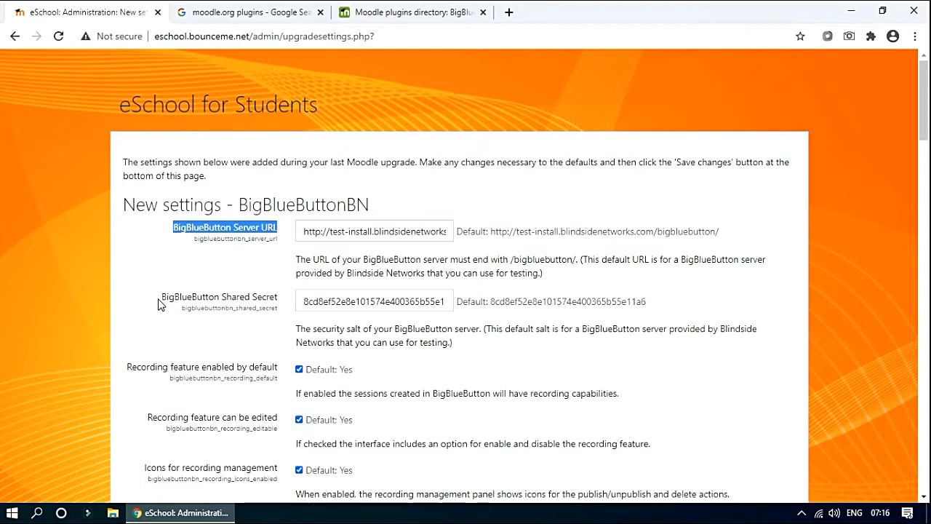
{"action": "left_click_drag", "start_coordinate": [159, 304], "coordinate": [288, 303]}
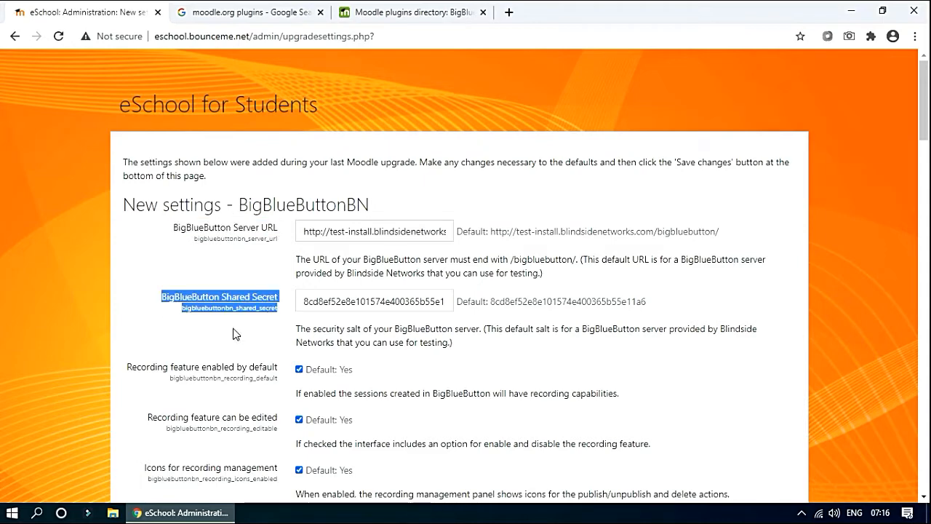
{"action": "left_click_drag", "start_coordinate": [160, 297], "coordinate": [280, 304]}
{"action": "left_click_drag", "start_coordinate": [172, 226], "coordinate": [277, 233]}
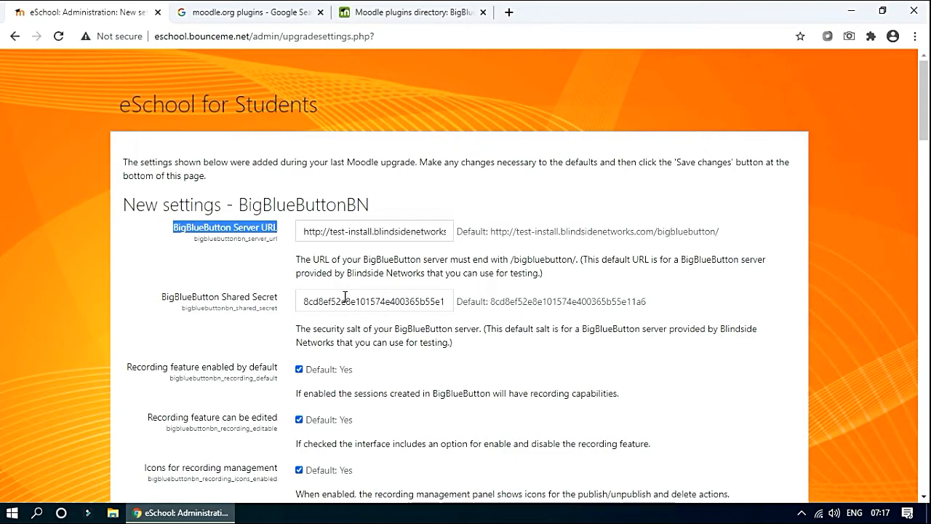
{"action": "scroll", "coordinate": [329, 330], "scroll_direction": "down", "scroll_amount": 2}
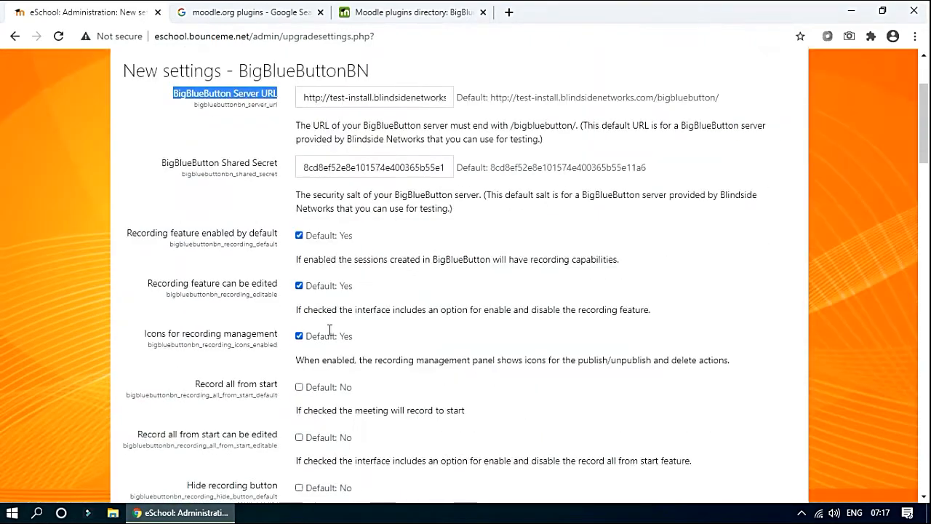
{"action": "scroll", "coordinate": [317, 275], "scroll_direction": "up", "scroll_amount": 2}
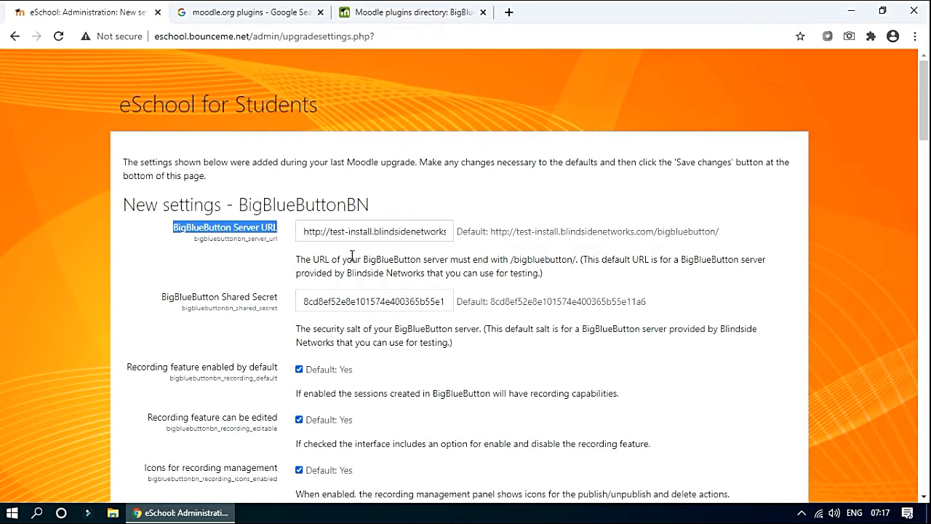
Review the default Server URL, then save the BigBlueButtonBN settings unchanged.
{"action": "left_click_drag", "start_coordinate": [307, 232], "coordinate": [463, 245]}
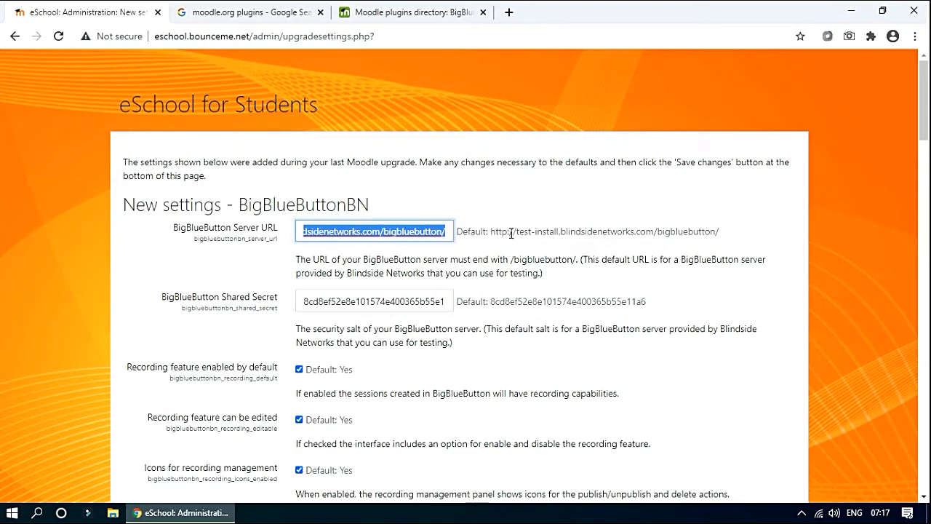
{"action": "left_click_drag", "start_coordinate": [513, 231], "coordinate": [721, 231]}
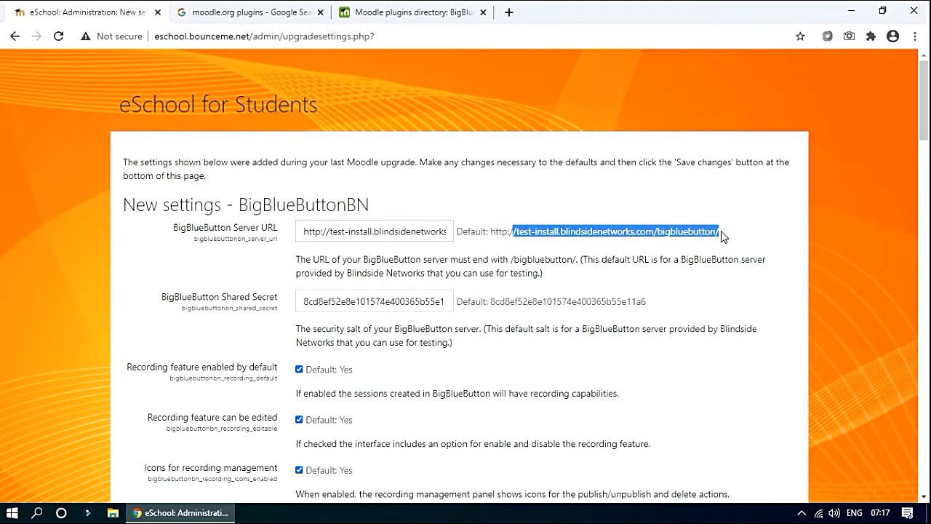
{"action": "scroll", "coordinate": [601, 318], "scroll_direction": "down", "scroll_amount": 2}
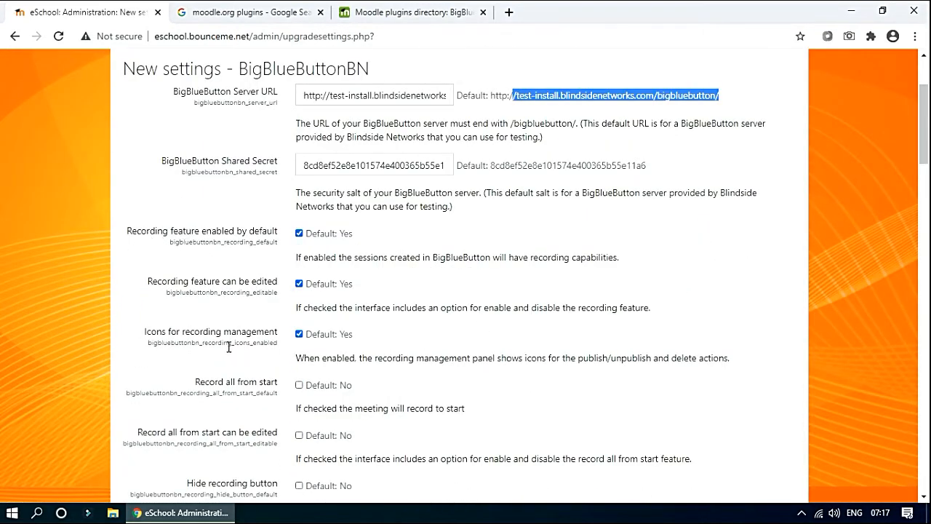
{"action": "scroll", "coordinate": [240, 348], "scroll_direction": "down", "scroll_amount": 2}
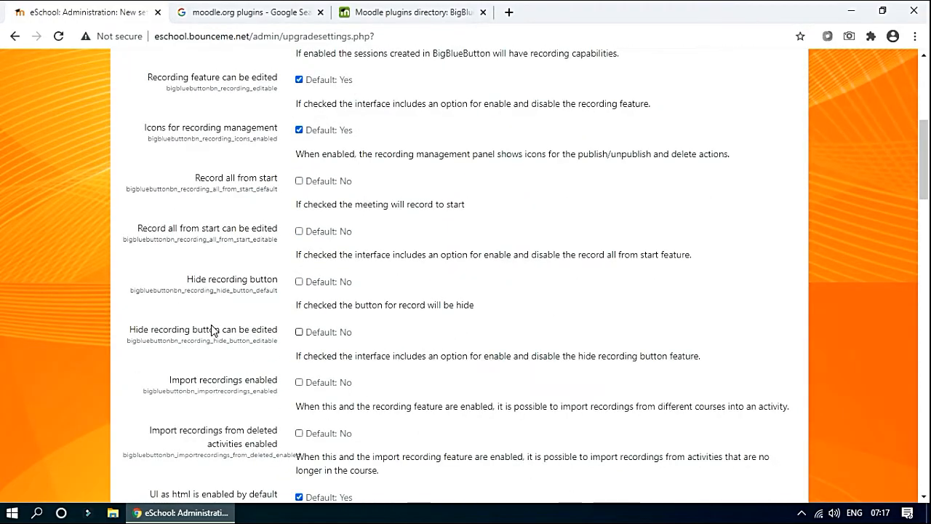
{"action": "scroll", "coordinate": [261, 329], "scroll_direction": "down", "scroll_amount": 10}
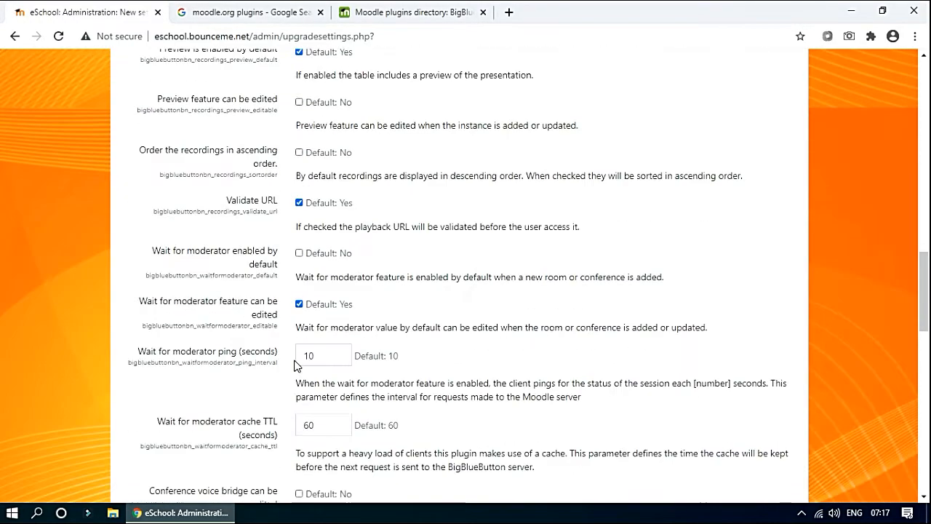
{"action": "scroll", "coordinate": [286, 397], "scroll_direction": "down", "scroll_amount": 10}
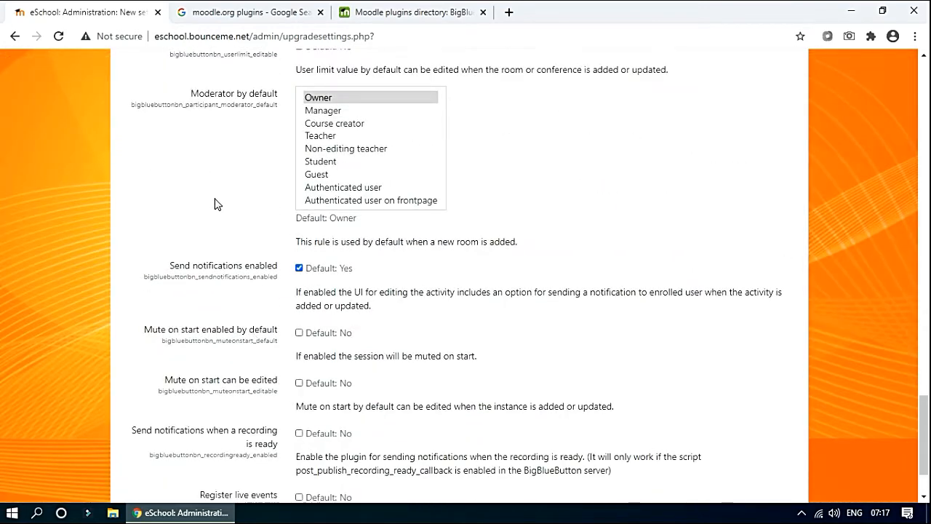
{"action": "scroll", "coordinate": [266, 315], "scroll_direction": "down", "scroll_amount": 2}
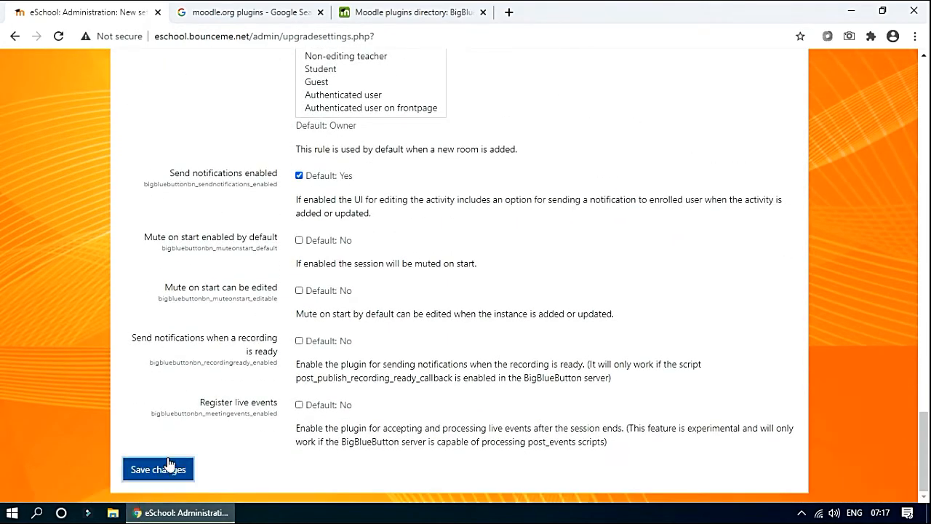
{"action": "left_click", "coordinate": [169, 463]}
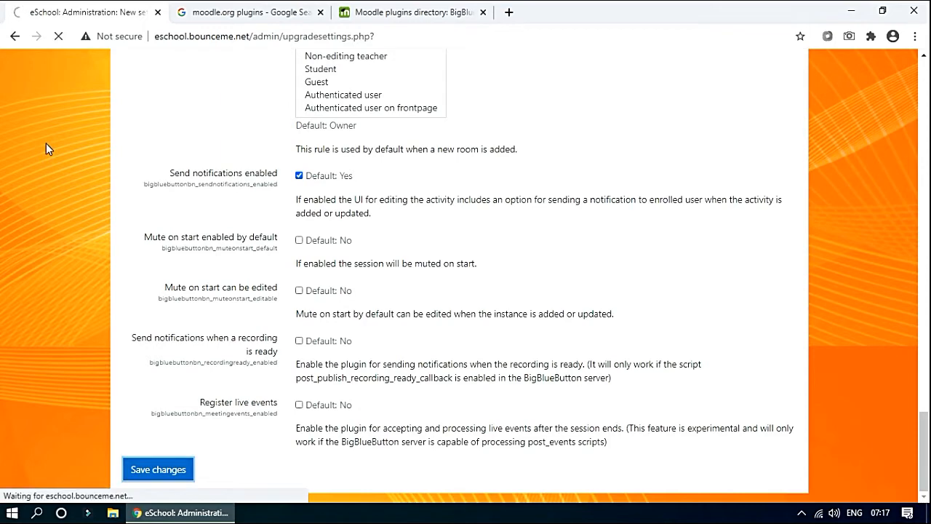
Open BigBlueButtonBN under Site administration > Plugins > Activity modules.
{"action": "scroll", "coordinate": [73, 266], "scroll_direction": "down", "scroll_amount": 2}
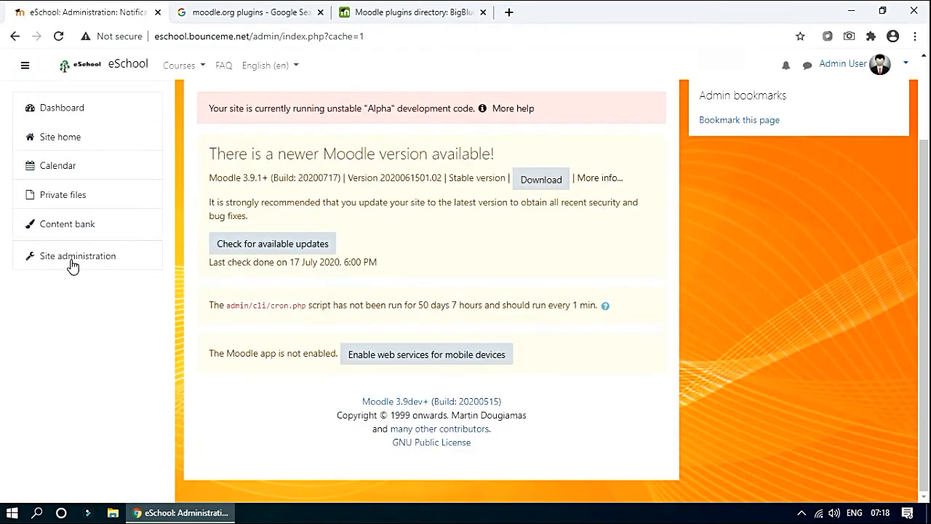
{"action": "left_click", "coordinate": [73, 264]}
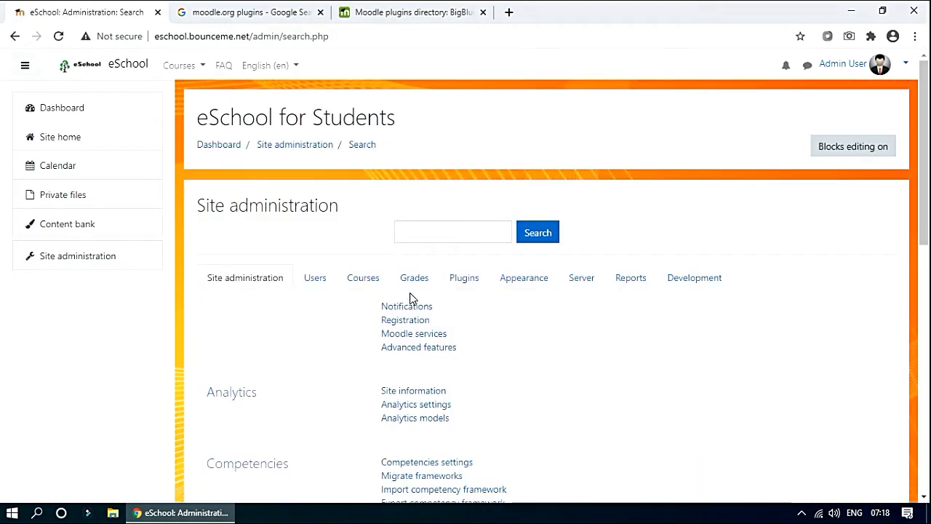
{"action": "left_click", "coordinate": [466, 284]}
{"action": "scroll", "coordinate": [404, 348], "scroll_direction": "down", "scroll_amount": 1}
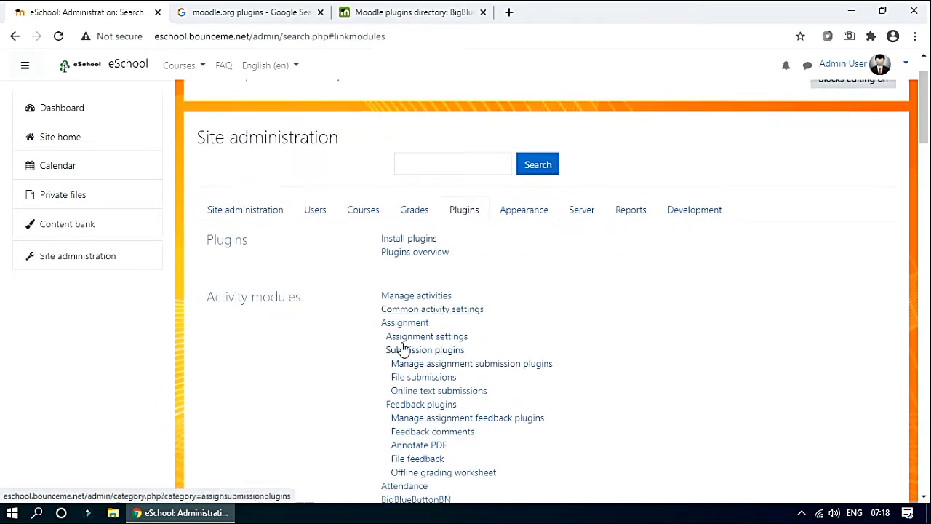
{"action": "scroll", "coordinate": [424, 370], "scroll_direction": "down", "scroll_amount": 1}
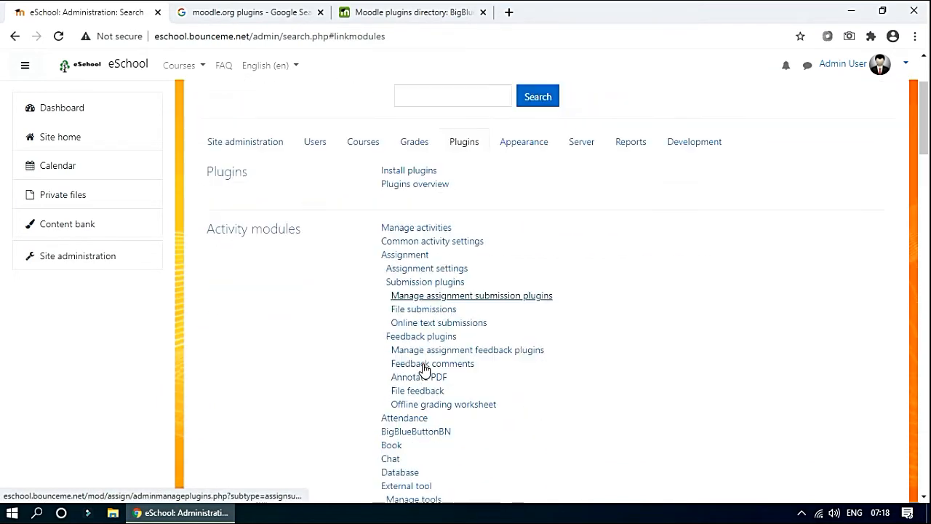
{"action": "left_click", "coordinate": [425, 434]}
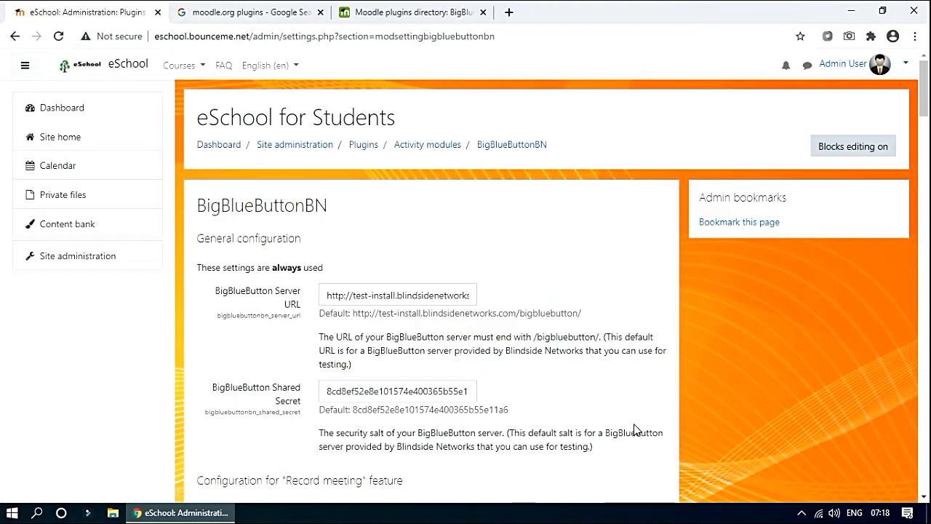
{"action": "scroll", "coordinate": [507, 365], "scroll_direction": "down", "scroll_amount": 2}
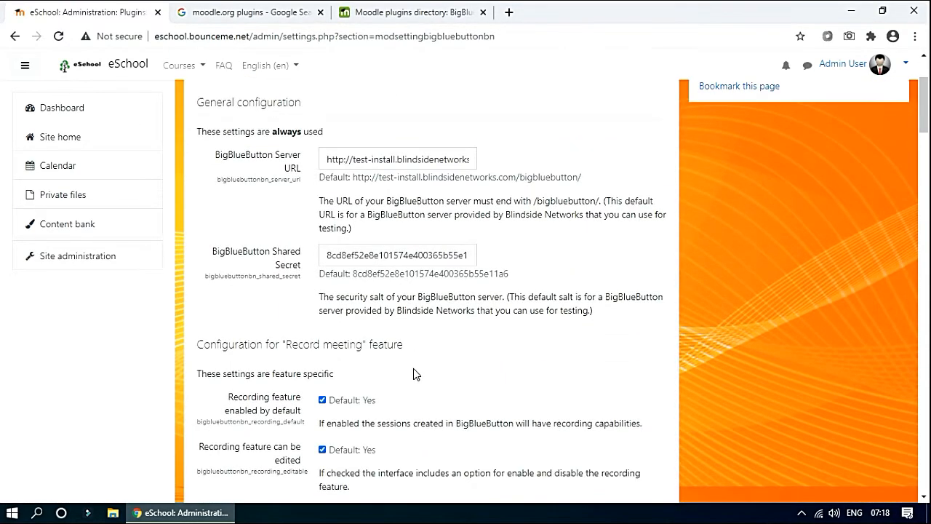
{"action": "scroll", "coordinate": [414, 369], "scroll_direction": "up", "scroll_amount": 2}
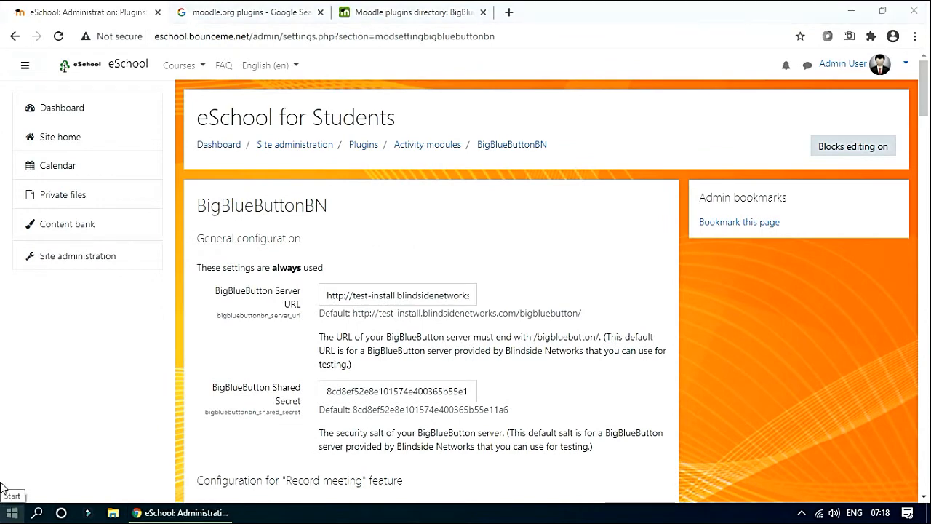
Launch PuTTY and connect to host 192.168.43.208.
{"action": "left_click", "coordinate": [12, 515]}
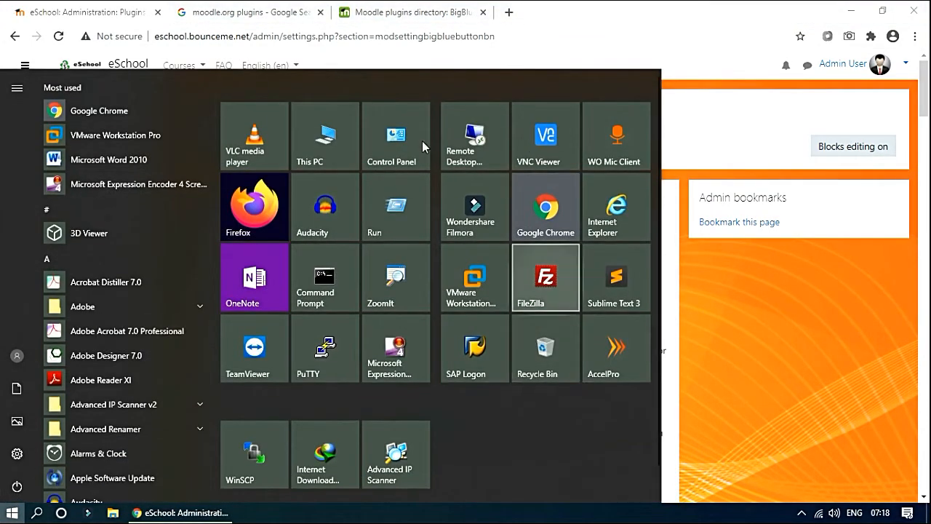
{"action": "left_click", "coordinate": [320, 358]}
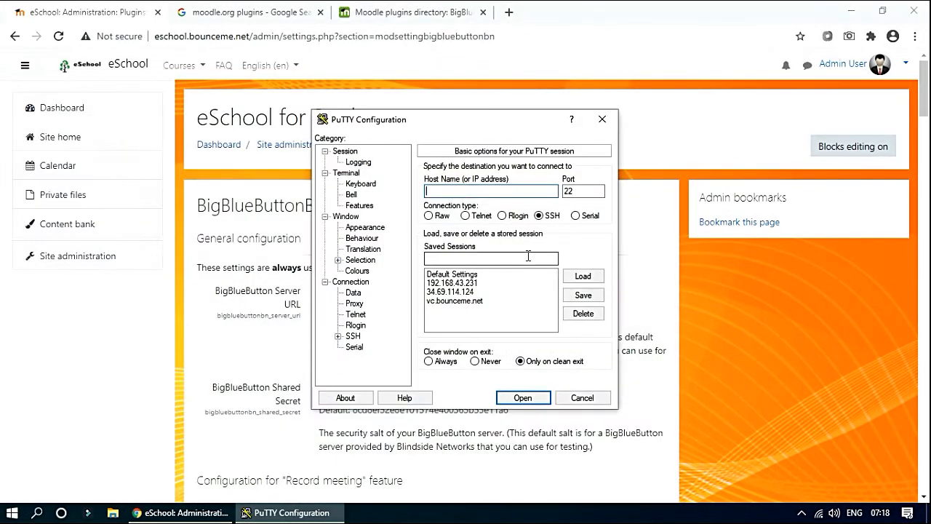
{"action": "left_click_drag", "start_coordinate": [449, 122], "coordinate": [700, 130]}
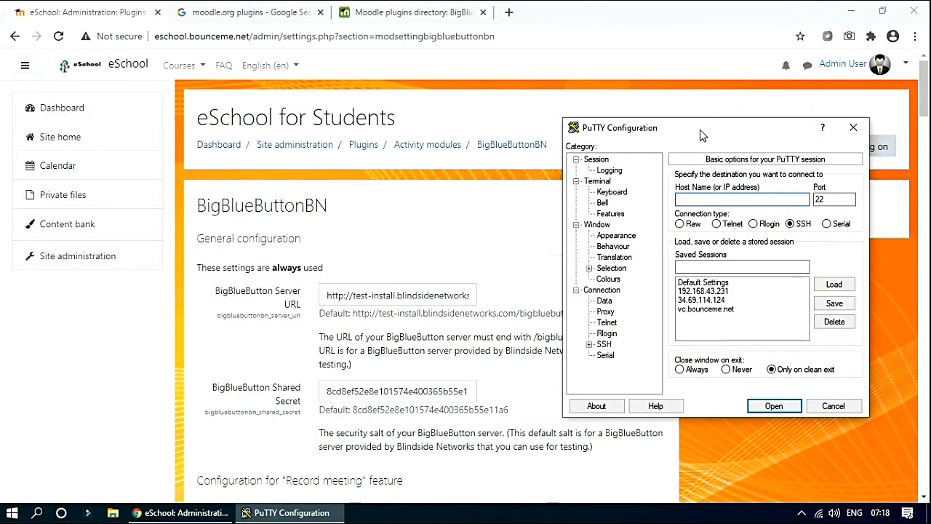
{"action": "type", "text": "19"}
{"action": "key", "text": "BackSpace"}
{"action": "key", "text": "Return"}
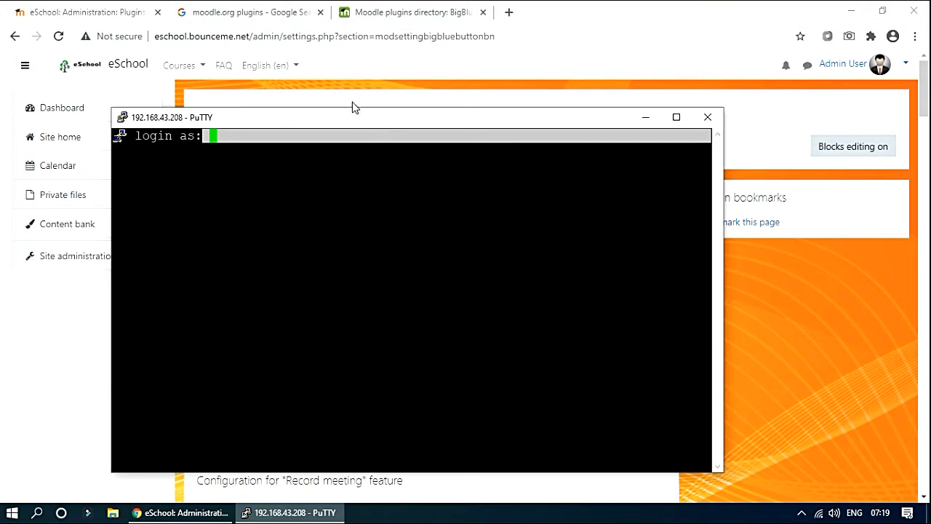
Log in as root with the account password and run bbb-conf -secret.
{"action": "type", "text": "root"}
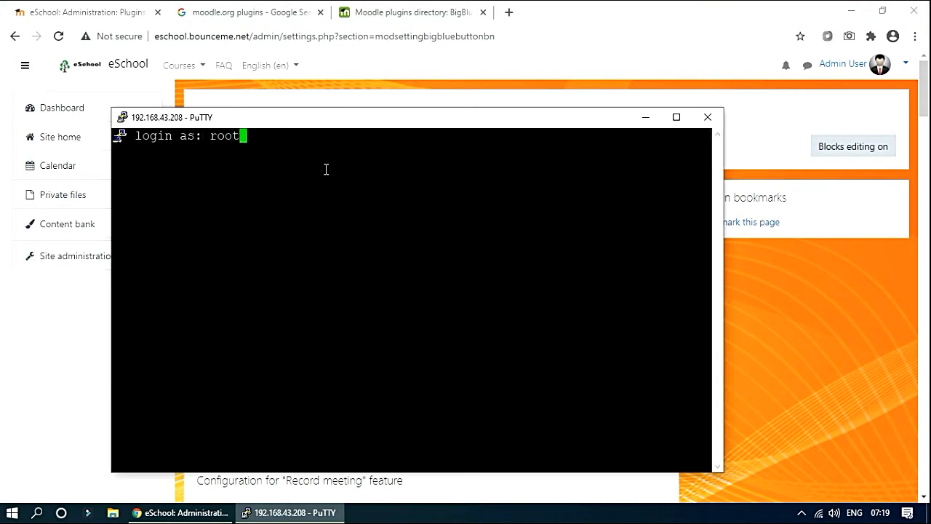
{"action": "key", "text": "Return"}
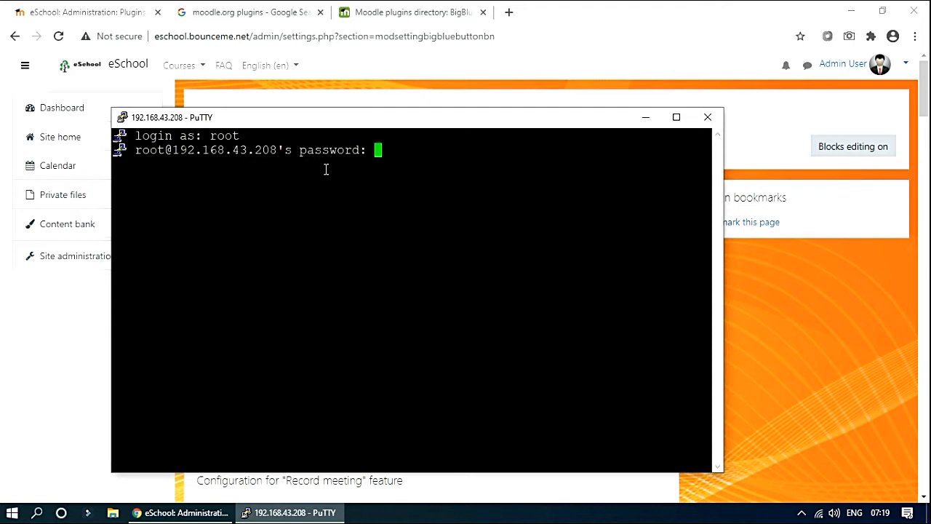
{"action": "key", "text": "Return"}
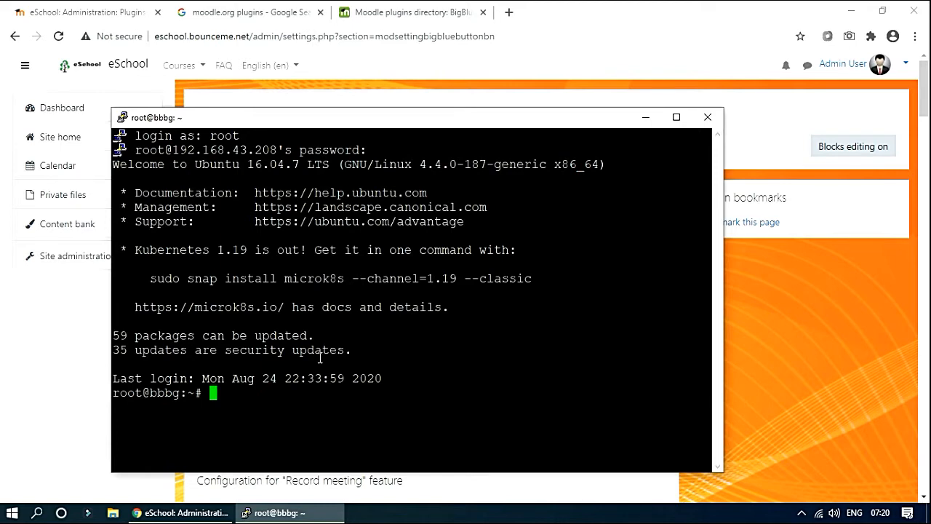
{"action": "type", "text": "bbb-conf "}
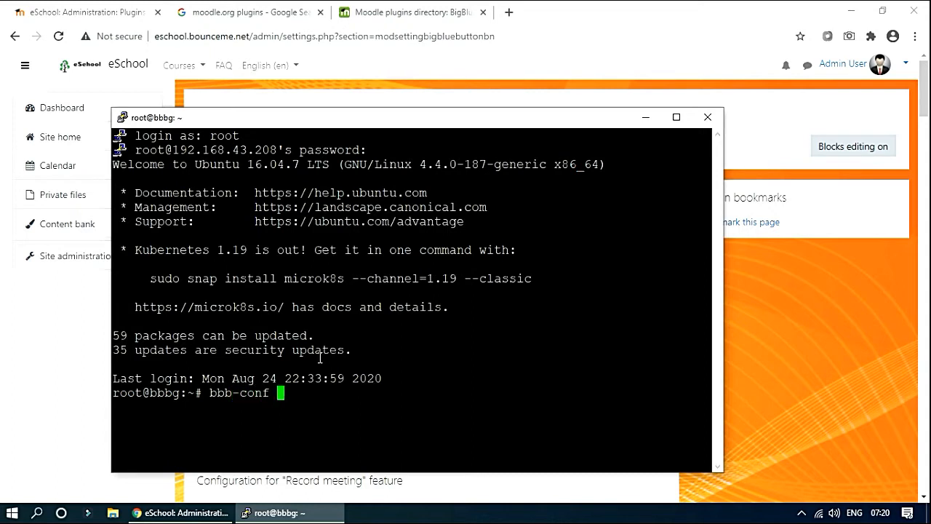
{"action": "type", "text": "-secret"}
{"action": "key", "text": "Return"}
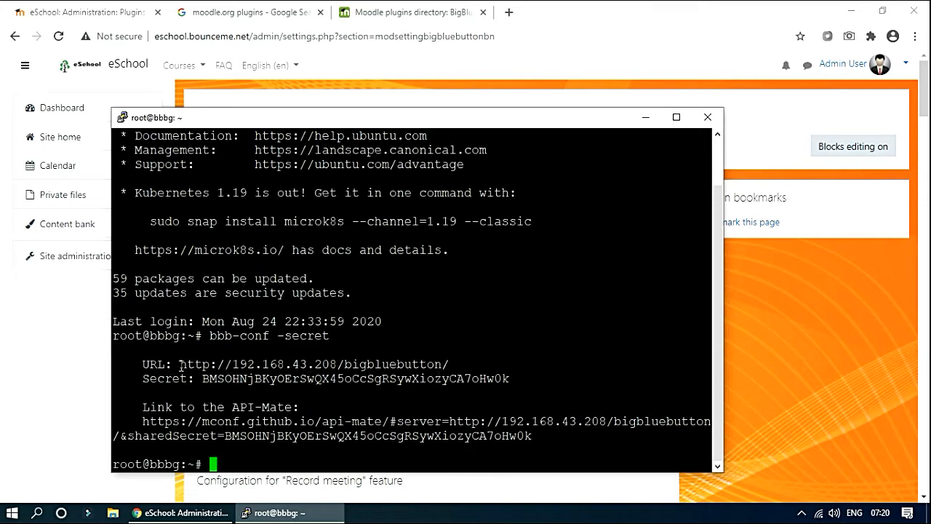
{"action": "key", "text": "Return"}
{"action": "left_click_drag", "start_coordinate": [321, 350], "coordinate": [363, 365]}
{"action": "double_click", "coordinate": [395, 350]}
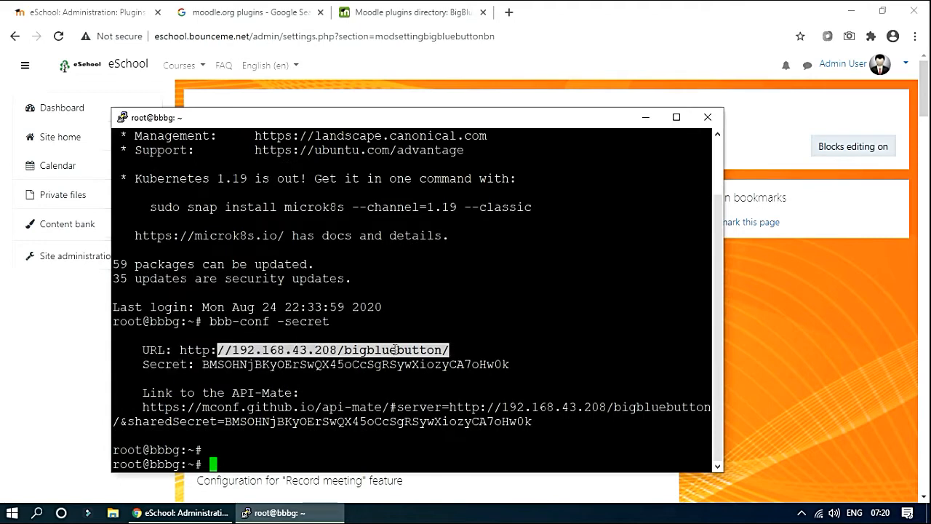
{"action": "left_click_drag", "start_coordinate": [180, 350], "coordinate": [449, 350]}
{"action": "key", "text": "ctrl+c"}
{"action": "left_click", "coordinate": [380, 415]}
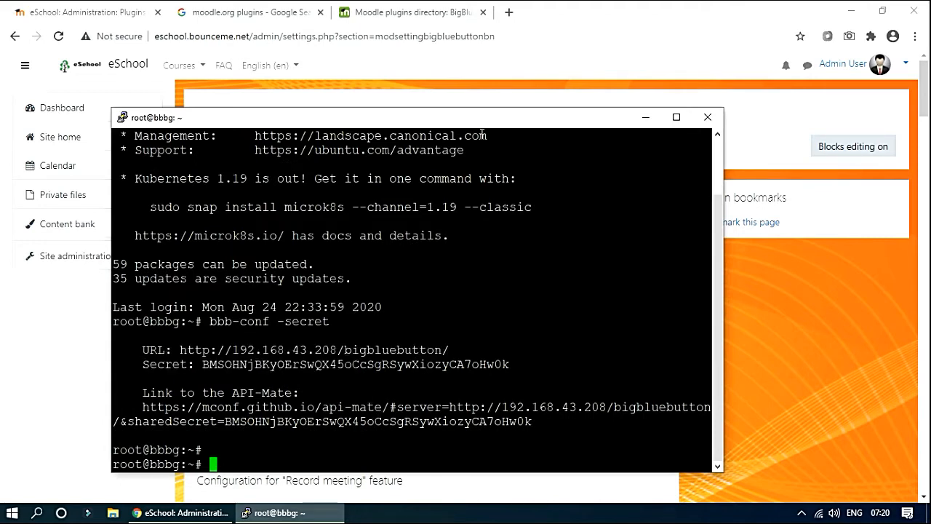
{"action": "left_click", "coordinate": [496, 89]}
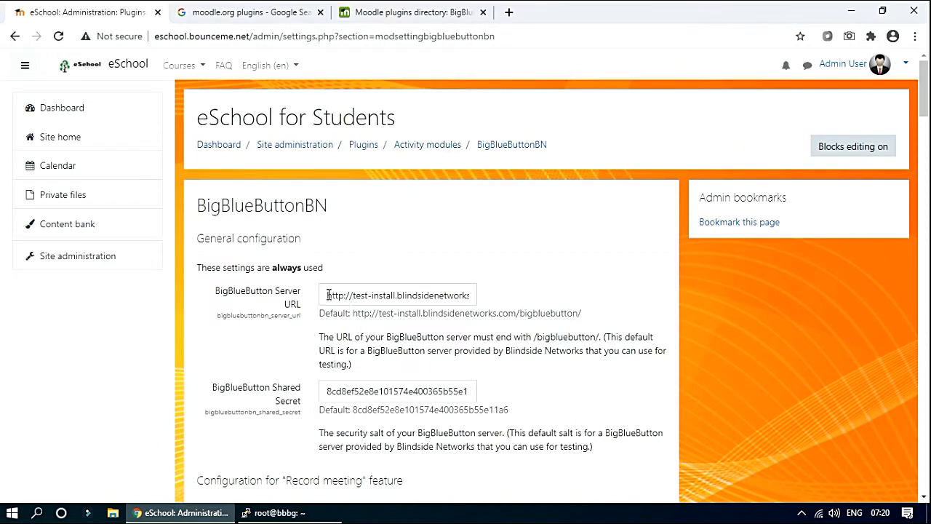
{"action": "left_click_drag", "start_coordinate": [328, 296], "coordinate": [547, 299]}
{"action": "key", "text": "BackSpace"}
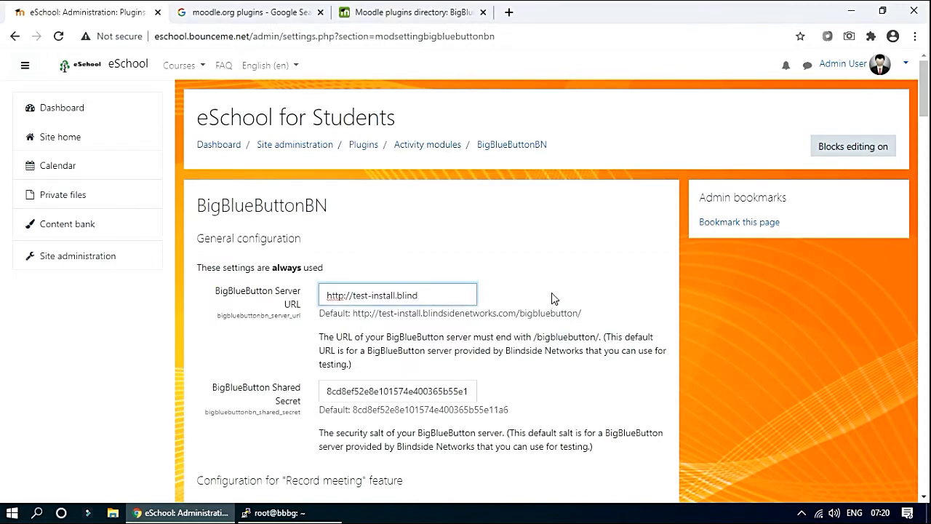
{"action": "left_click_drag", "start_coordinate": [437, 300], "coordinate": [32, 295]}
{"action": "key", "text": "BackSpace"}
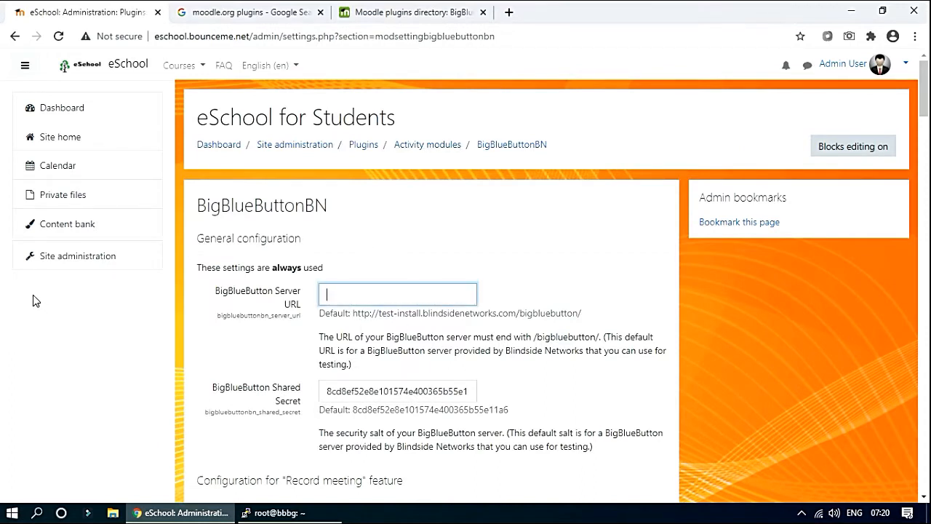
{"action": "key", "text": "ctrl+v"}
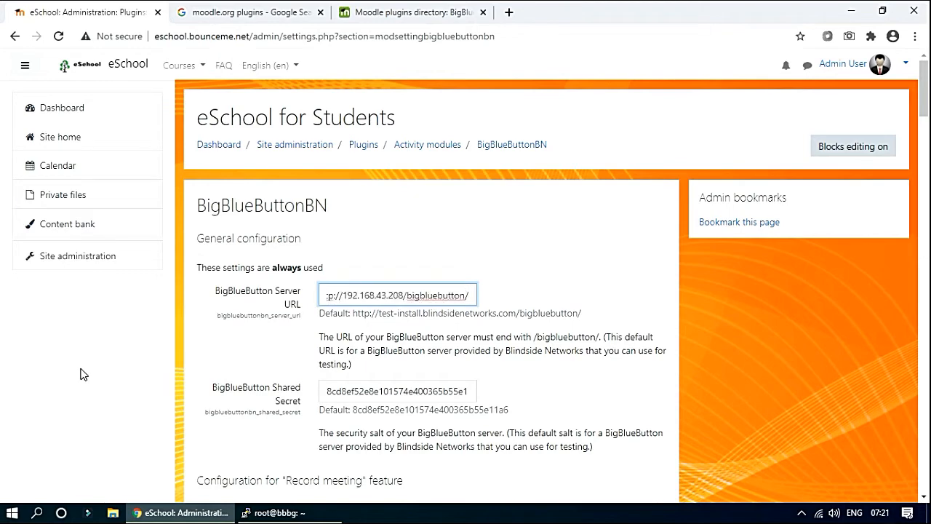
Copy the server's secret from the PuTTY terminal into the Shared Secret field, replacing the default.
{"action": "left_click", "coordinate": [279, 512]}
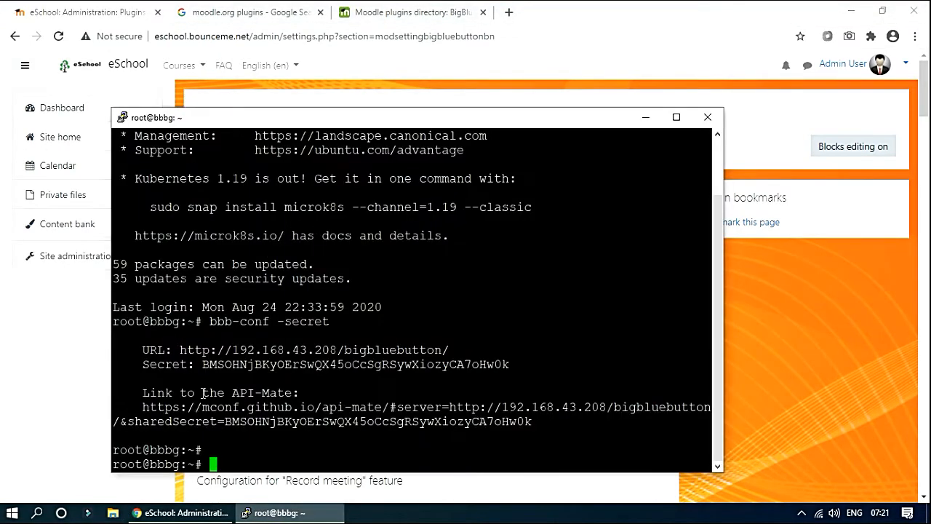
{"action": "left_click_drag", "start_coordinate": [202, 364], "coordinate": [509, 368]}
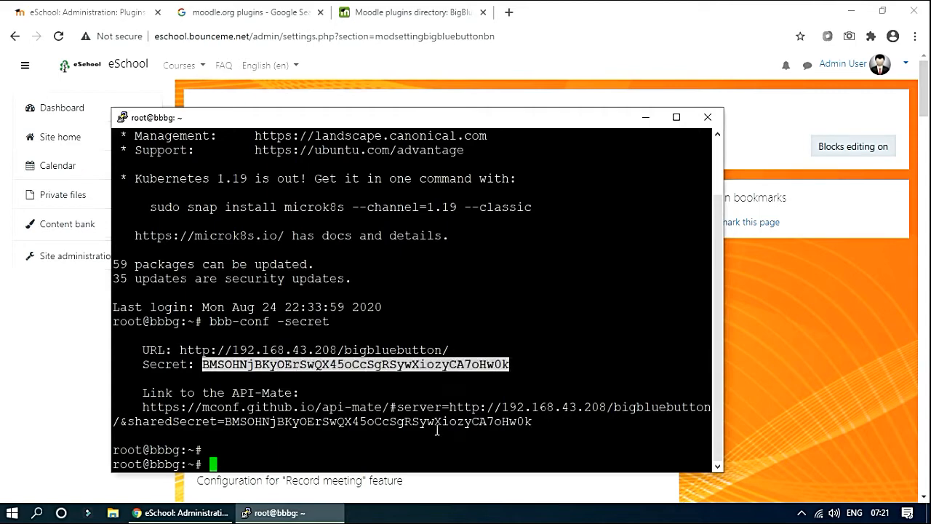
{"action": "left_click", "coordinate": [646, 116]}
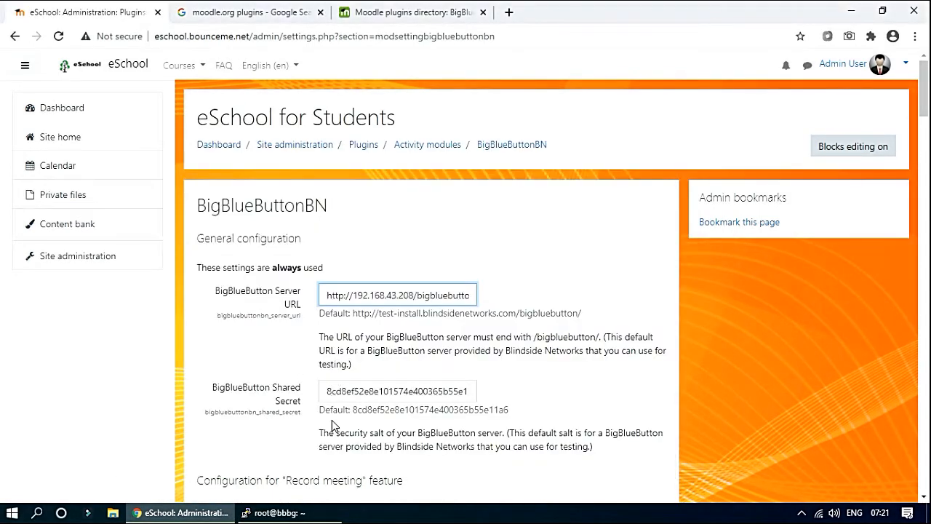
{"action": "left_click_drag", "start_coordinate": [329, 393], "coordinate": [589, 400]}
{"action": "key", "text": "BackSpace"}
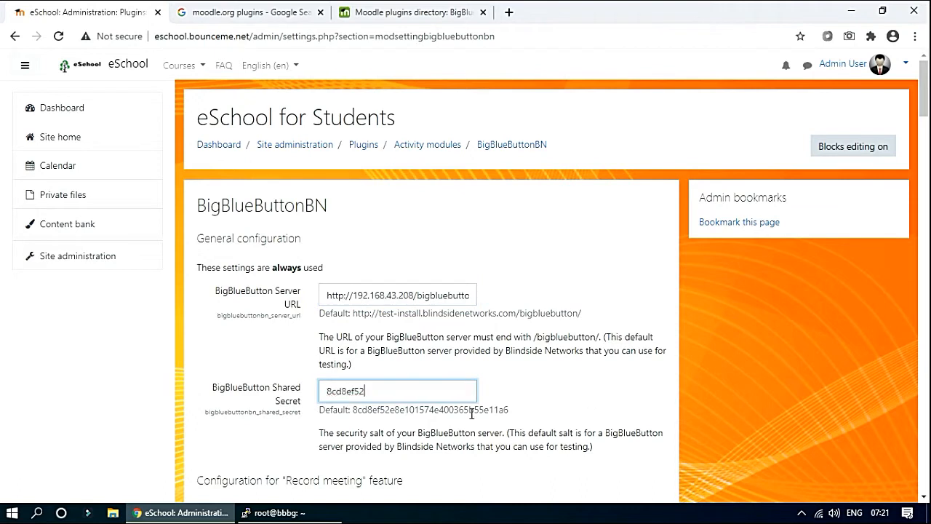
{"action": "left_click_drag", "start_coordinate": [392, 388], "coordinate": [99, 390]}
{"action": "key", "text": "BackSpace"}
{"action": "key", "text": "ctrl+v"}
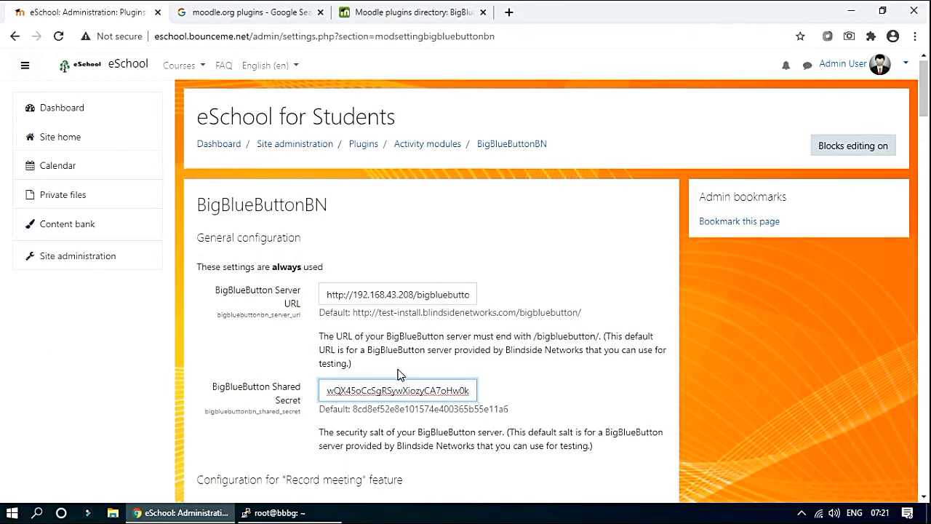
{"action": "scroll", "coordinate": [398, 371], "scroll_direction": "down", "scroll_amount": 3}
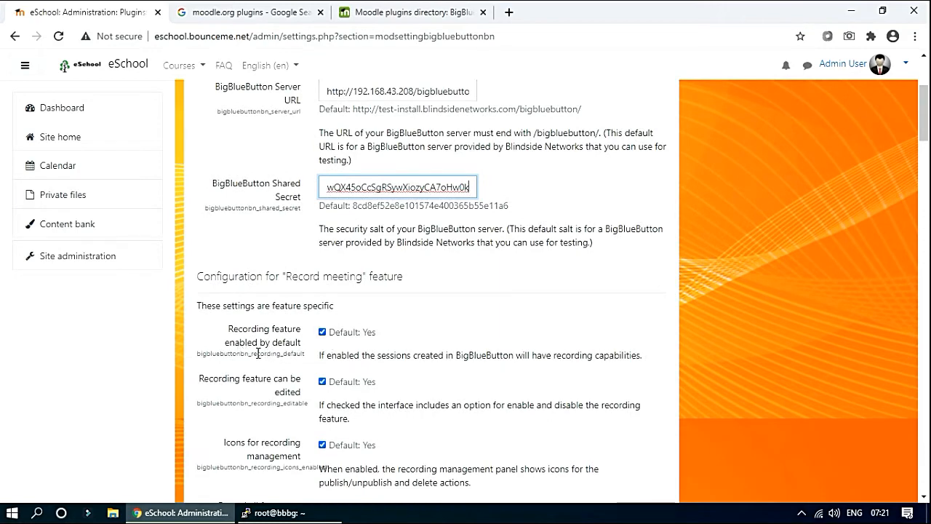
{"action": "scroll", "coordinate": [317, 353], "scroll_direction": "down", "scroll_amount": 2}
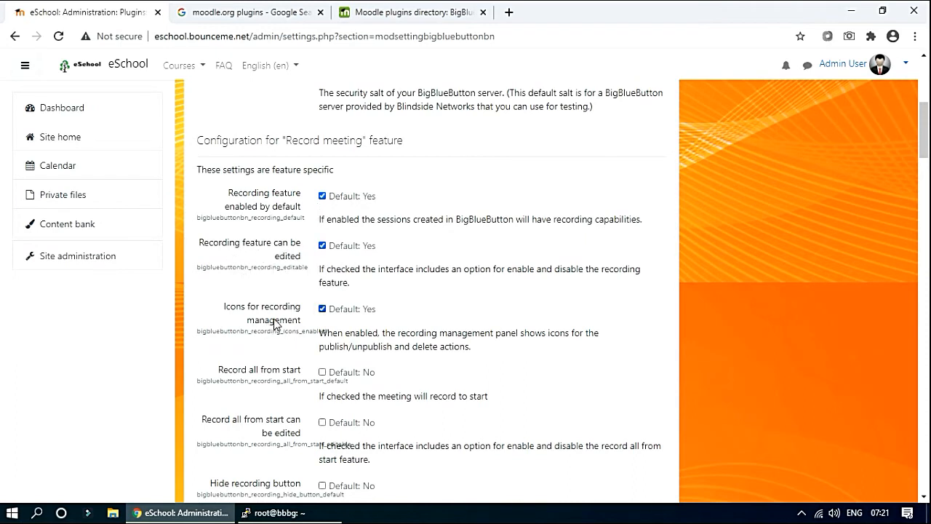
{"action": "scroll", "coordinate": [255, 336], "scroll_direction": "down", "scroll_amount": 1}
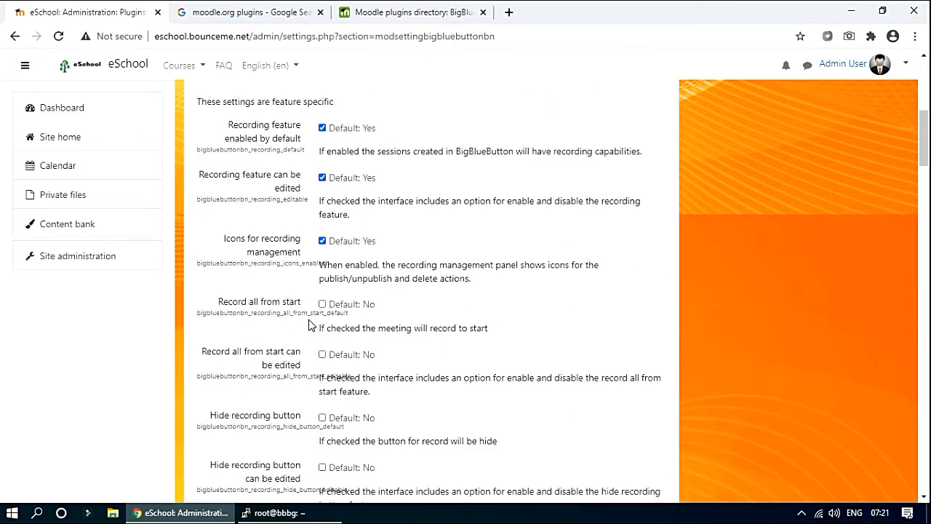
{"action": "scroll", "coordinate": [310, 325], "scroll_direction": "down", "scroll_amount": 1}
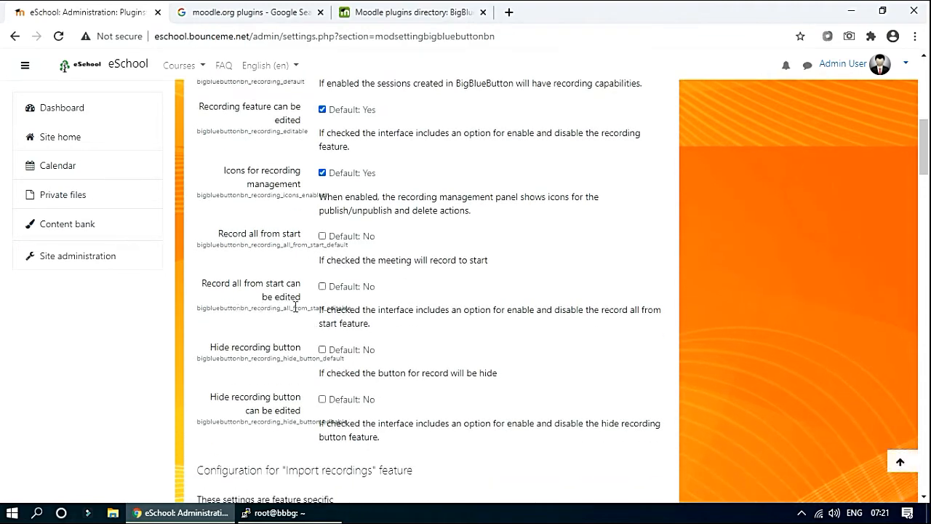
{"action": "scroll", "coordinate": [297, 307], "scroll_direction": "down", "scroll_amount": 2}
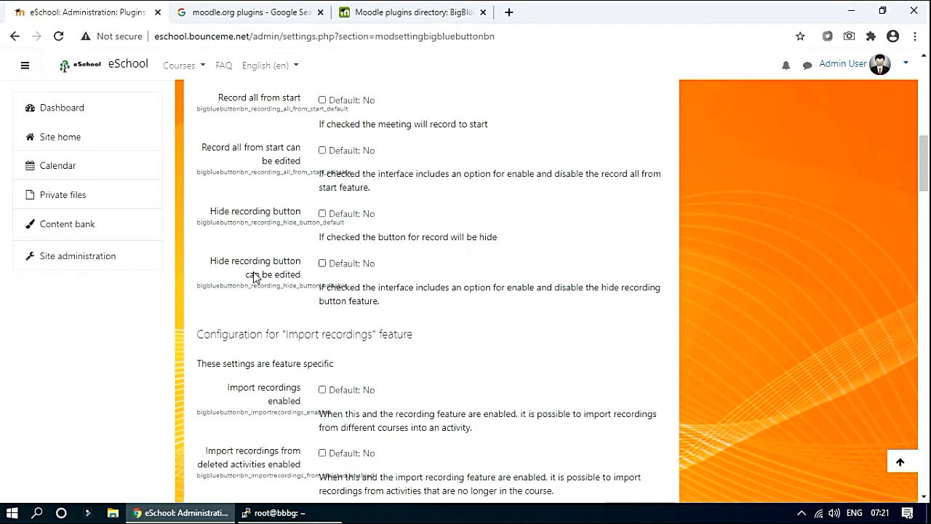
{"action": "scroll", "coordinate": [258, 296], "scroll_direction": "down", "scroll_amount": 2}
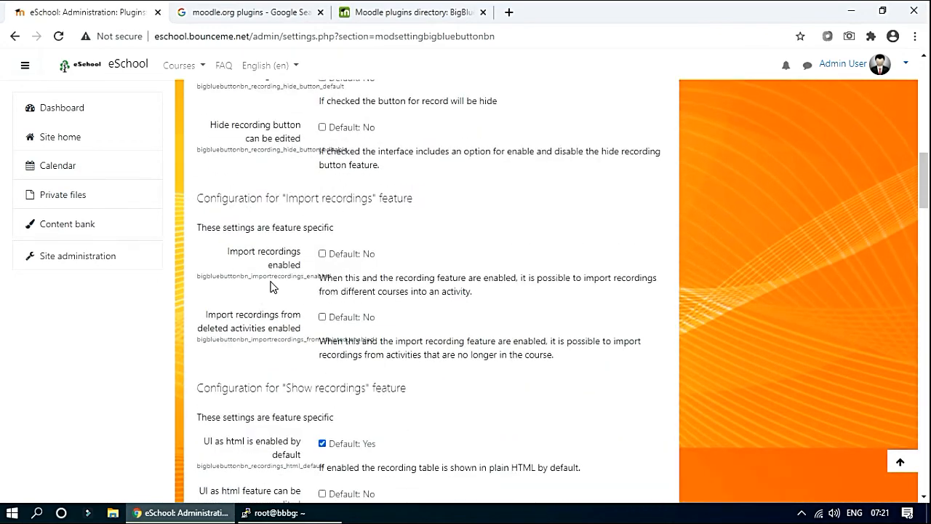
{"action": "scroll", "coordinate": [277, 318], "scroll_direction": "down", "scroll_amount": 2}
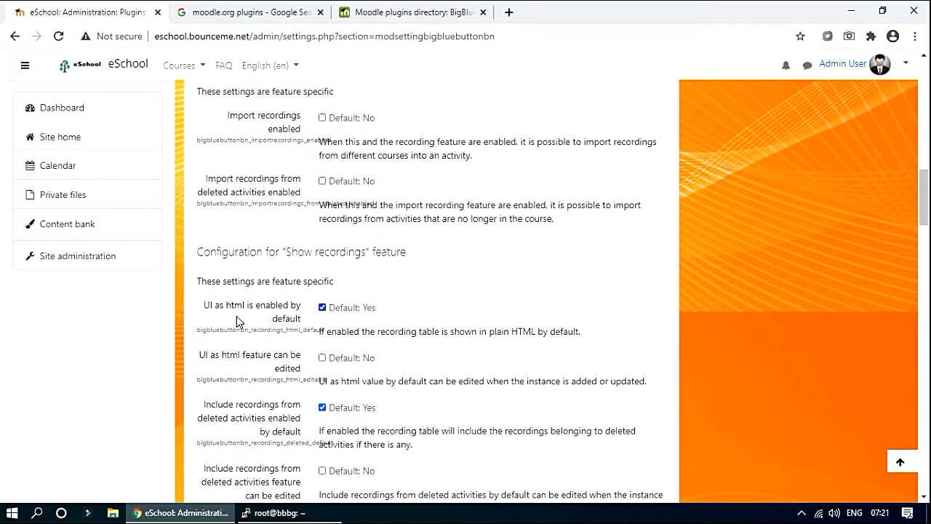
{"action": "scroll", "coordinate": [257, 390], "scroll_direction": "down", "scroll_amount": 2}
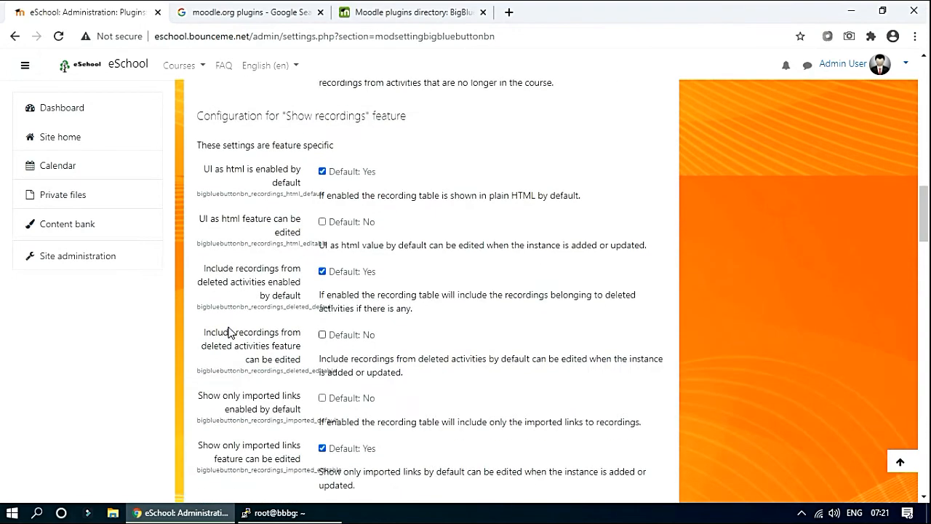
{"action": "scroll", "coordinate": [244, 393], "scroll_direction": "down", "scroll_amount": 2}
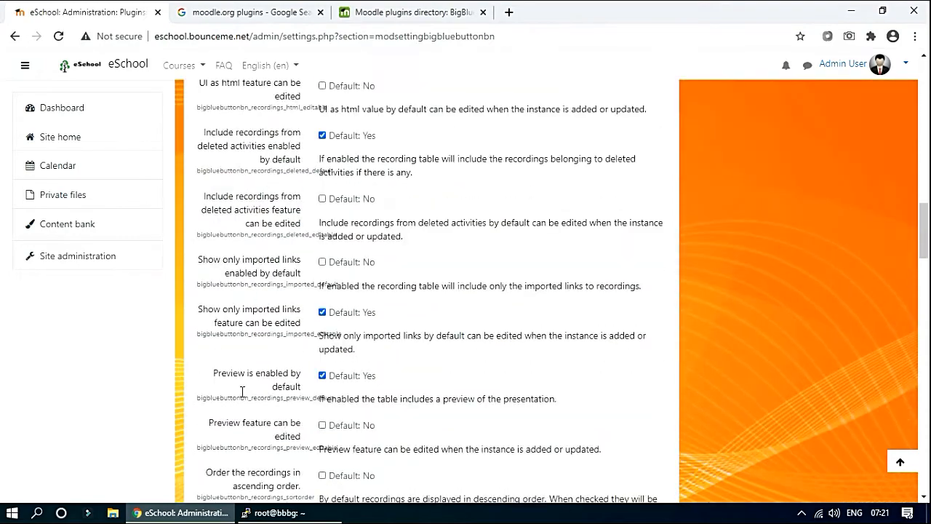
{"action": "scroll", "coordinate": [248, 389], "scroll_direction": "down", "scroll_amount": 1}
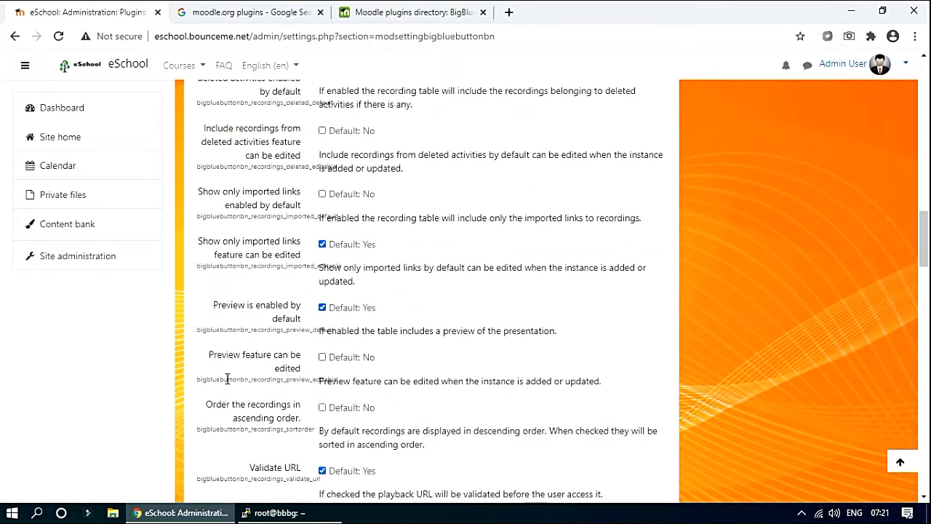
{"action": "scroll", "coordinate": [227, 379], "scroll_direction": "down", "scroll_amount": 3}
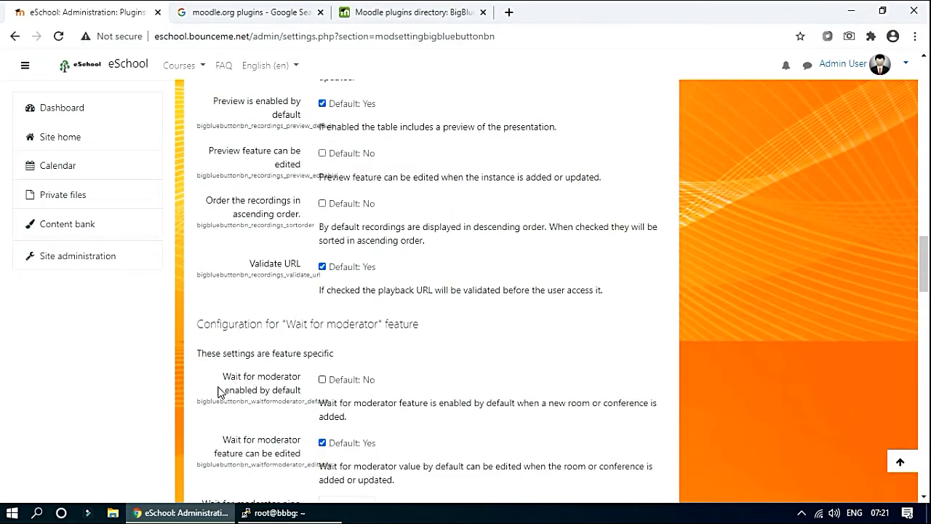
{"action": "scroll", "coordinate": [222, 391], "scroll_direction": "down", "scroll_amount": 2}
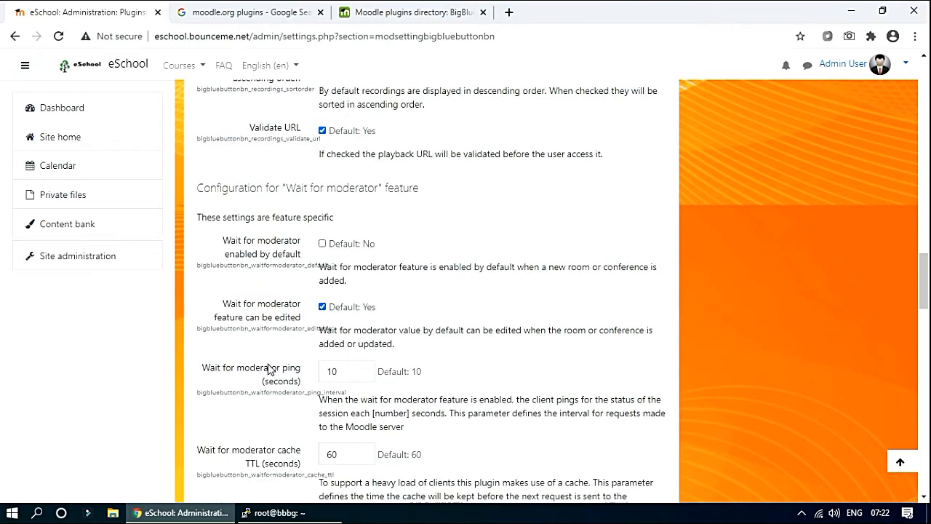
{"action": "scroll", "coordinate": [289, 389], "scroll_direction": "down", "scroll_amount": 3}
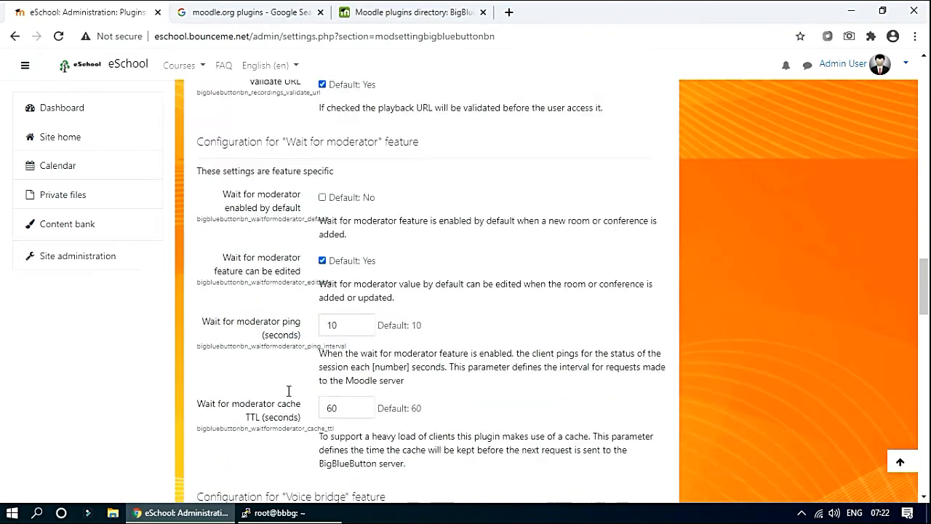
{"action": "scroll", "coordinate": [212, 358], "scroll_direction": "down", "scroll_amount": 3}
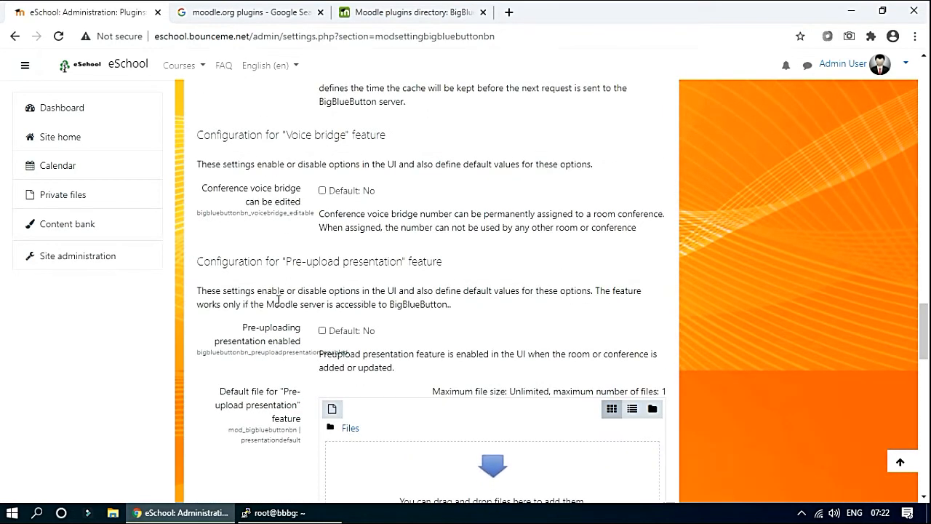
{"action": "scroll", "coordinate": [296, 363], "scroll_direction": "down", "scroll_amount": 2}
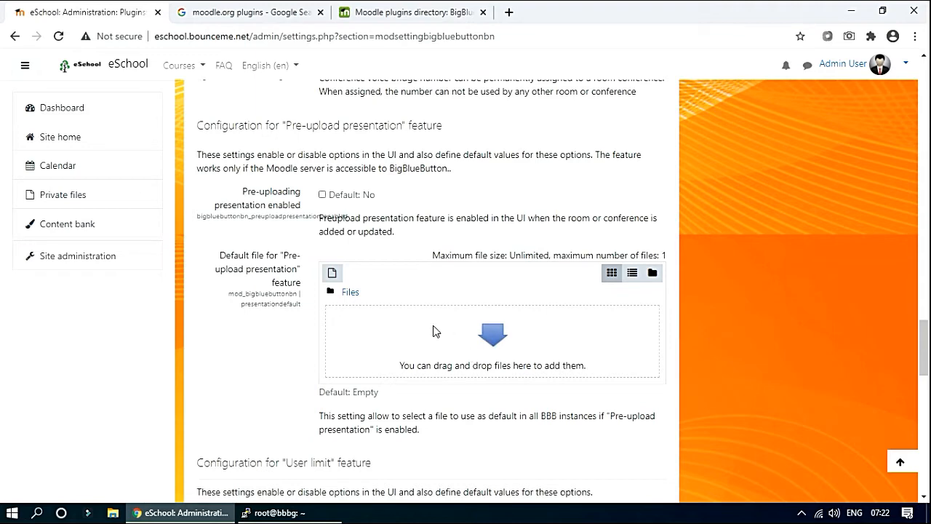
{"action": "scroll", "coordinate": [434, 328], "scroll_direction": "down", "scroll_amount": 3}
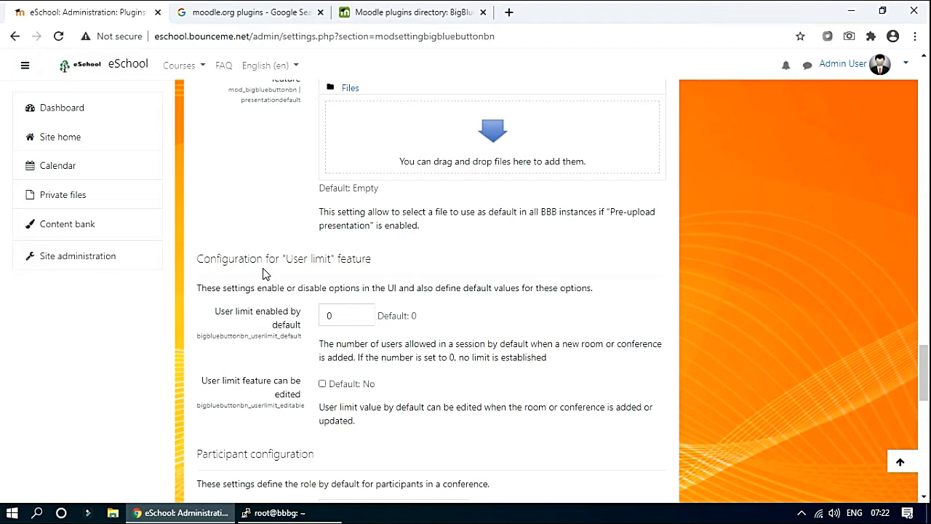
In the Moderator by default list, select Owner, Manager, Teacher and Student.
{"action": "left_click_drag", "start_coordinate": [330, 260], "coordinate": [332, 260]}
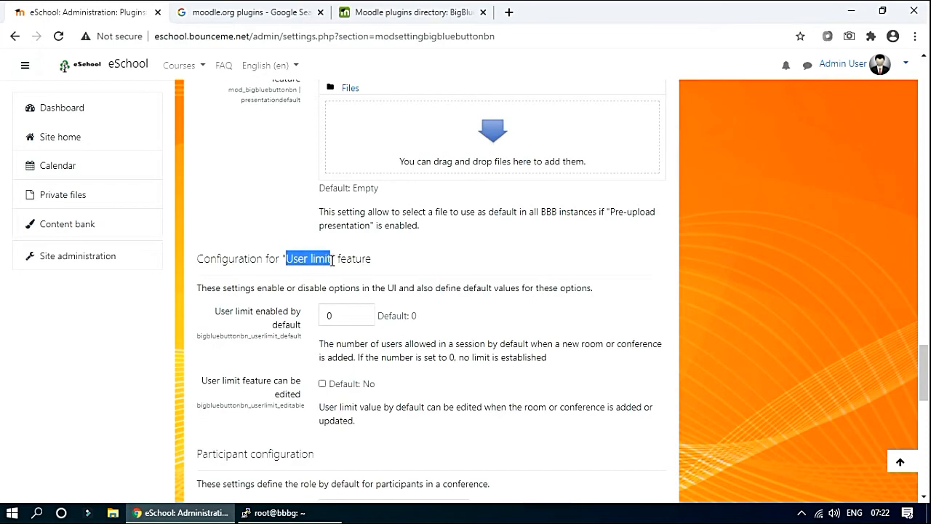
{"action": "double_click", "coordinate": [337, 318]}
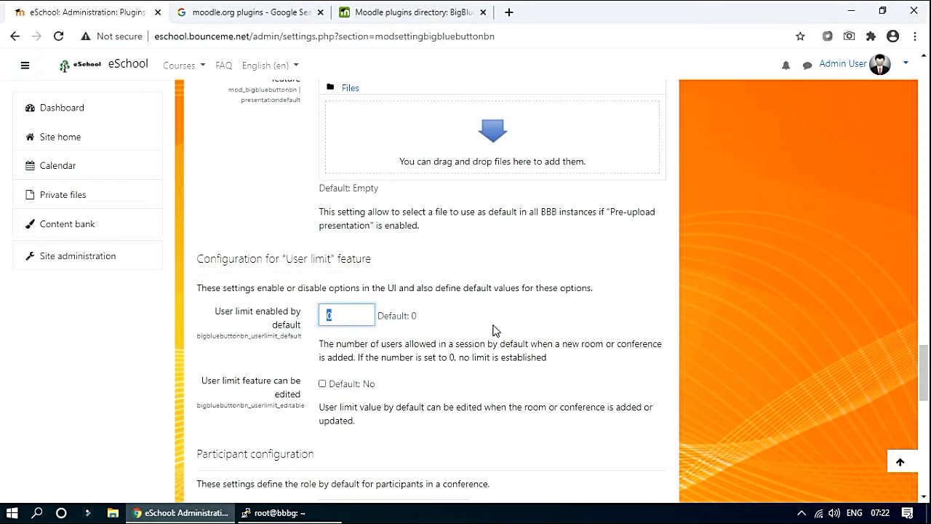
{"action": "scroll", "coordinate": [491, 333], "scroll_direction": "down", "scroll_amount": 1}
{"action": "scroll", "coordinate": [491, 333], "scroll_direction": "down", "scroll_amount": 2}
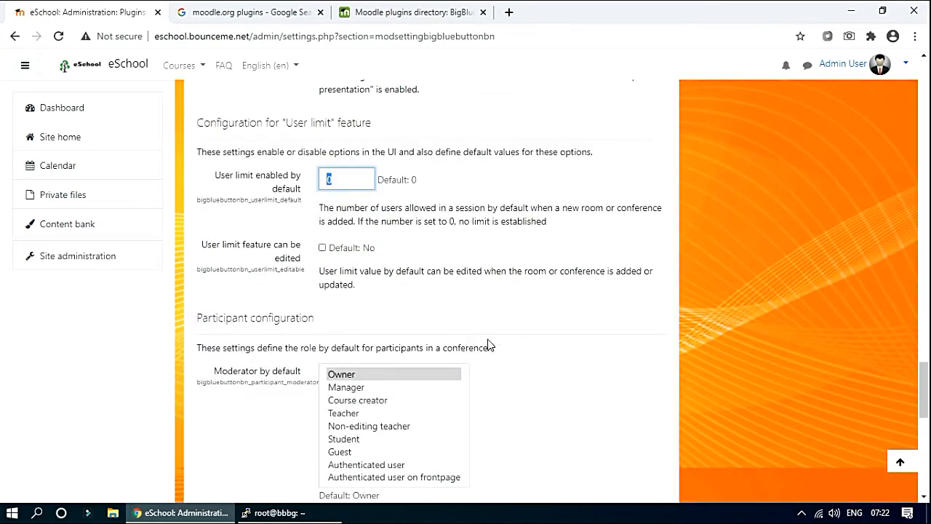
{"action": "scroll", "coordinate": [489, 345], "scroll_direction": "down", "scroll_amount": 1}
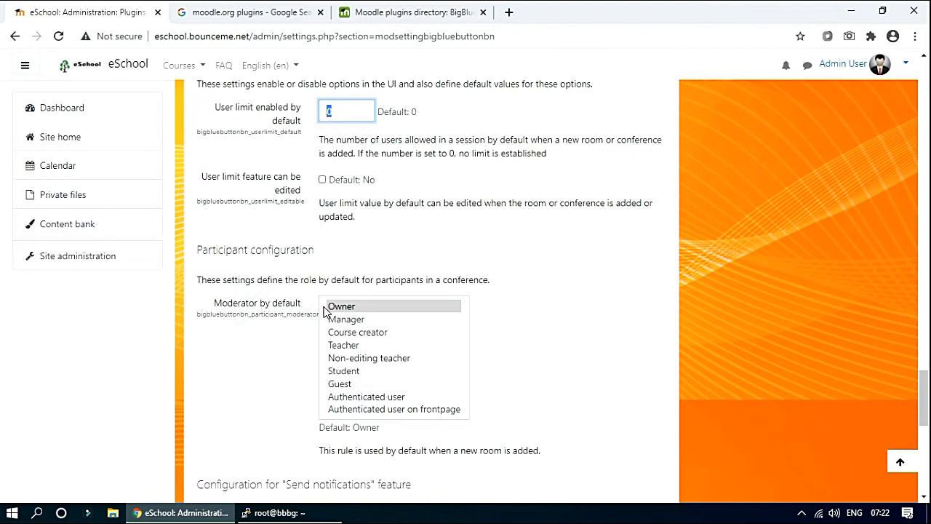
{"action": "left_click", "coordinate": [345, 321], "text": "ctrl"}
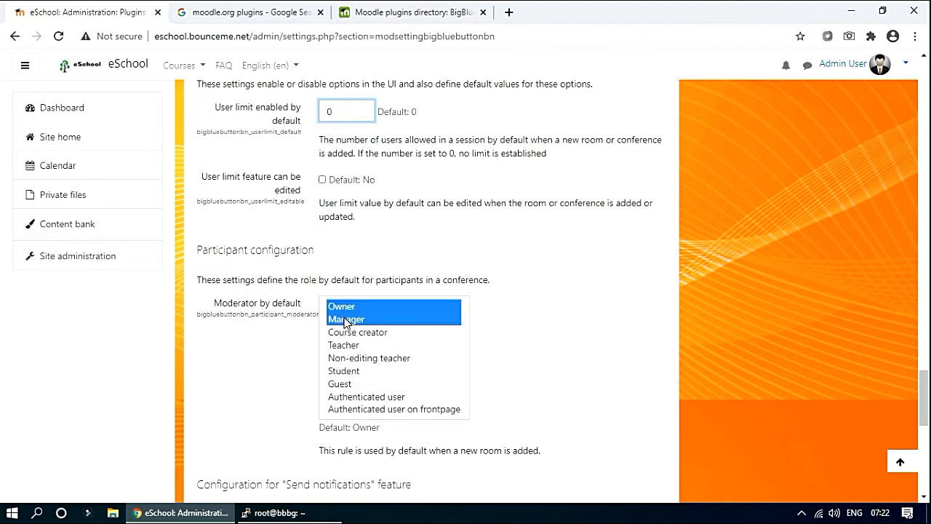
{"action": "left_click", "coordinate": [347, 344], "text": "ctrl"}
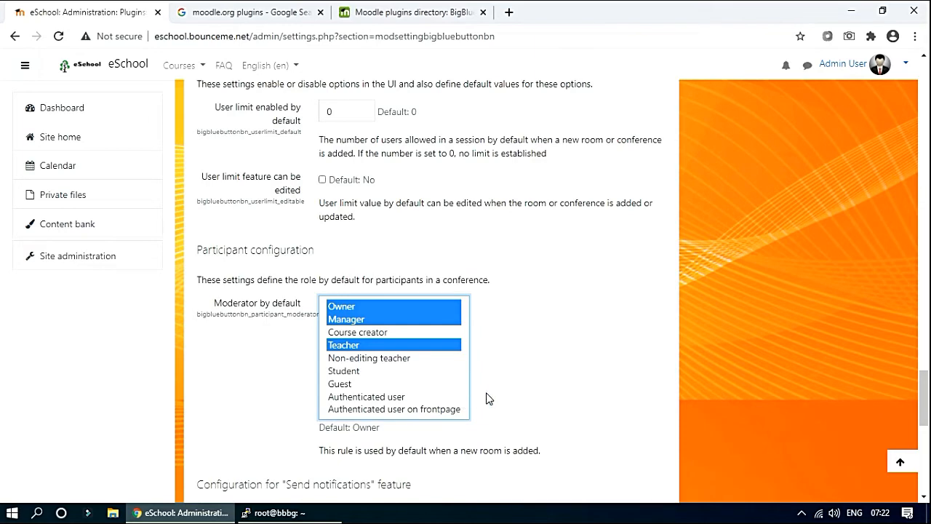
{"action": "scroll", "coordinate": [488, 398], "scroll_direction": "down", "scroll_amount": 1}
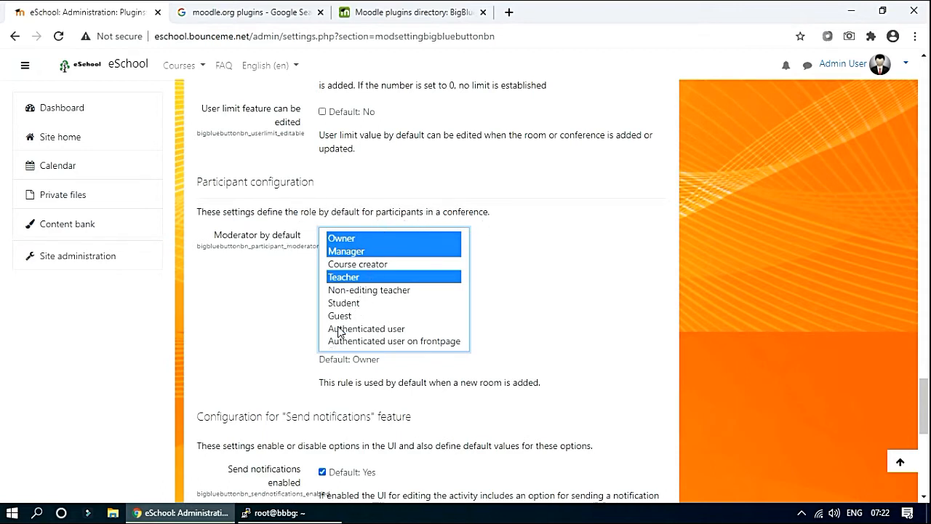
{"action": "left_click", "coordinate": [346, 303], "text": "ctrl"}
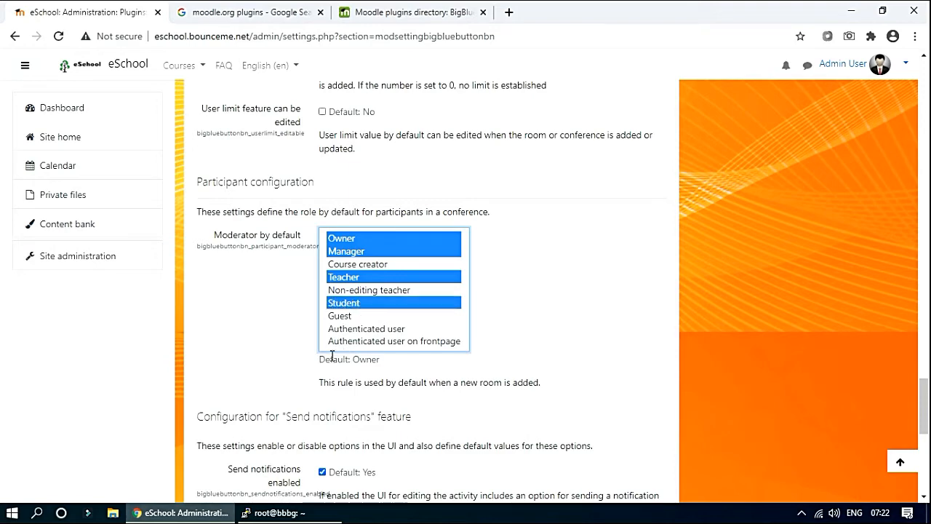
{"action": "scroll", "coordinate": [255, 317], "scroll_direction": "down", "scroll_amount": 1}
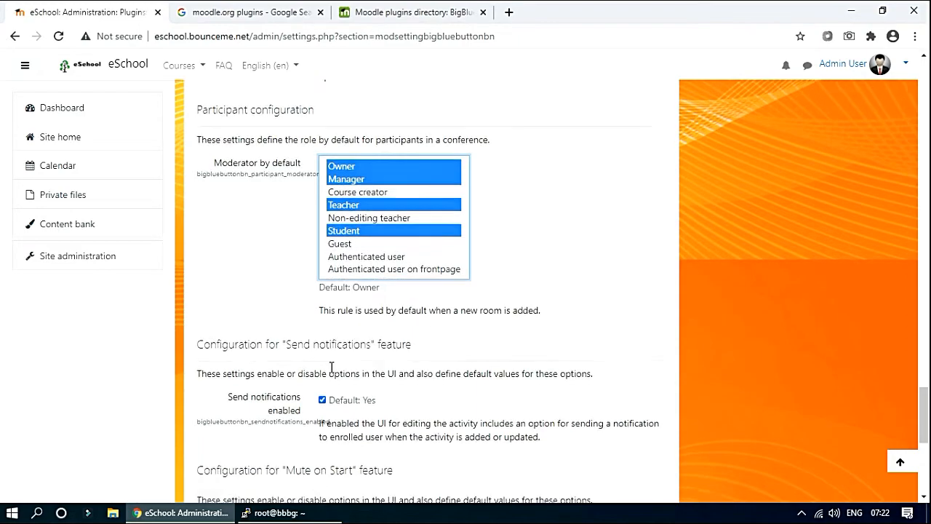
{"action": "scroll", "coordinate": [300, 327], "scroll_direction": "down", "scroll_amount": 2}
{"action": "scroll", "coordinate": [355, 382], "scroll_direction": "down", "scroll_amount": 4}
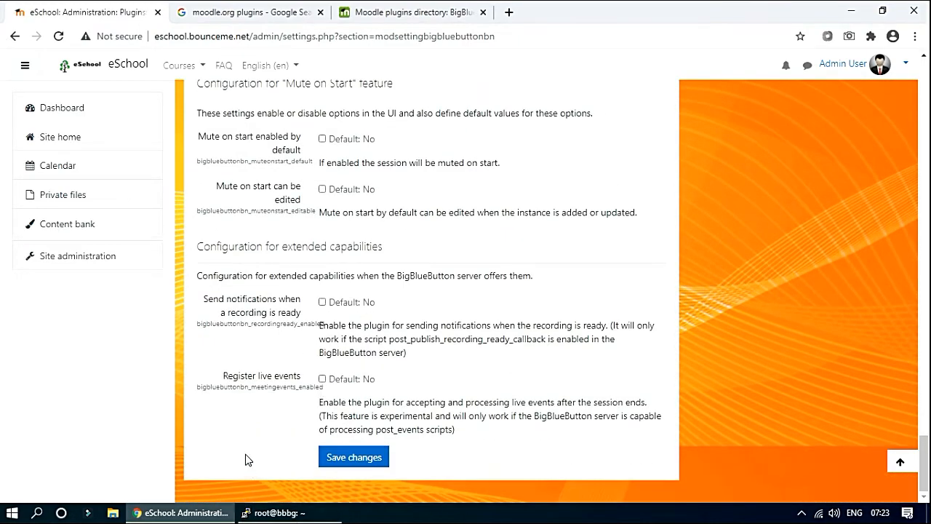
Save the BigBlueButtonBN settings and go to Manage courses and categories.
{"action": "left_click", "coordinate": [339, 463]}
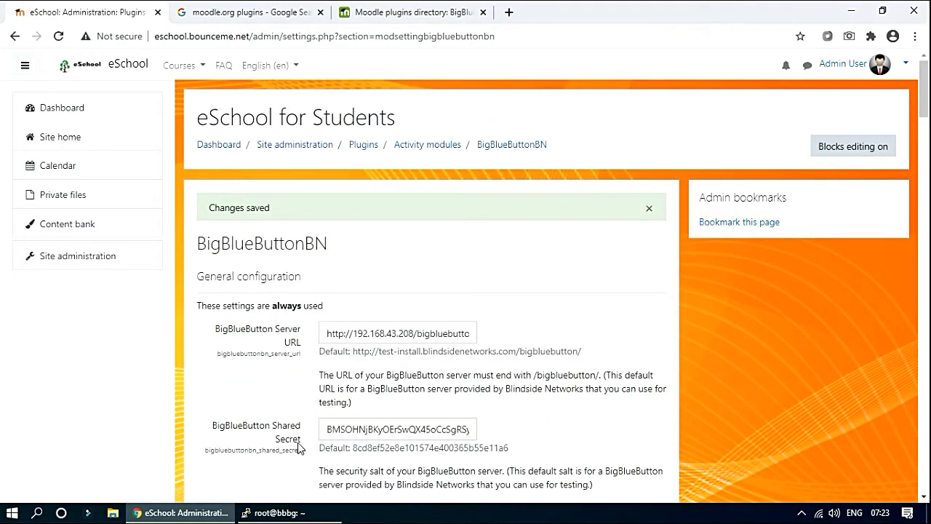
{"action": "left_click", "coordinate": [73, 258]}
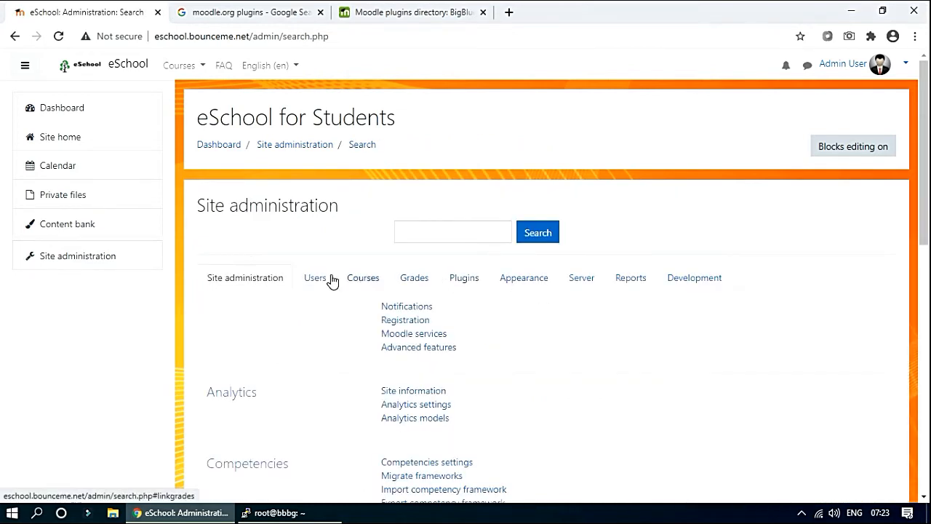
{"action": "left_click", "coordinate": [363, 278]}
{"action": "left_click", "coordinate": [435, 376]}
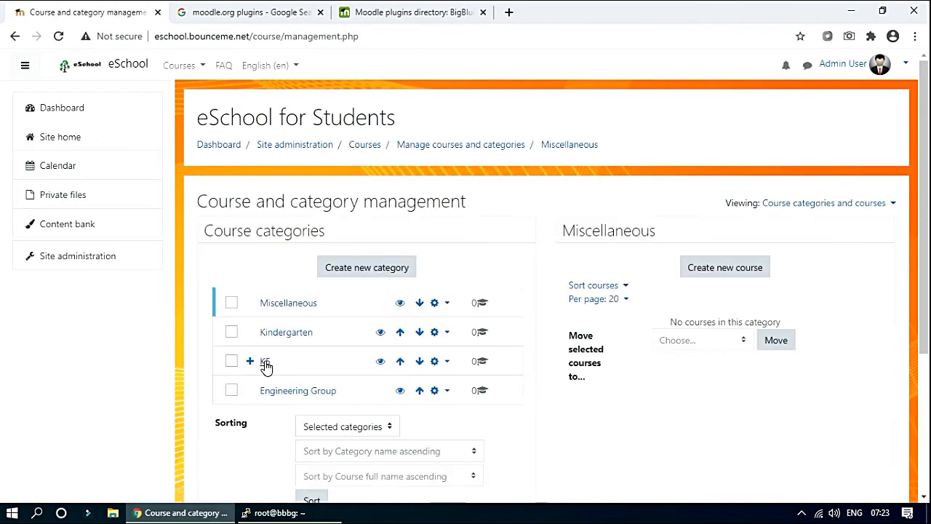
Open the English for Class 2 course page from K5 > Class 2.
{"action": "scroll", "coordinate": [265, 367], "scroll_direction": "down", "scroll_amount": 3}
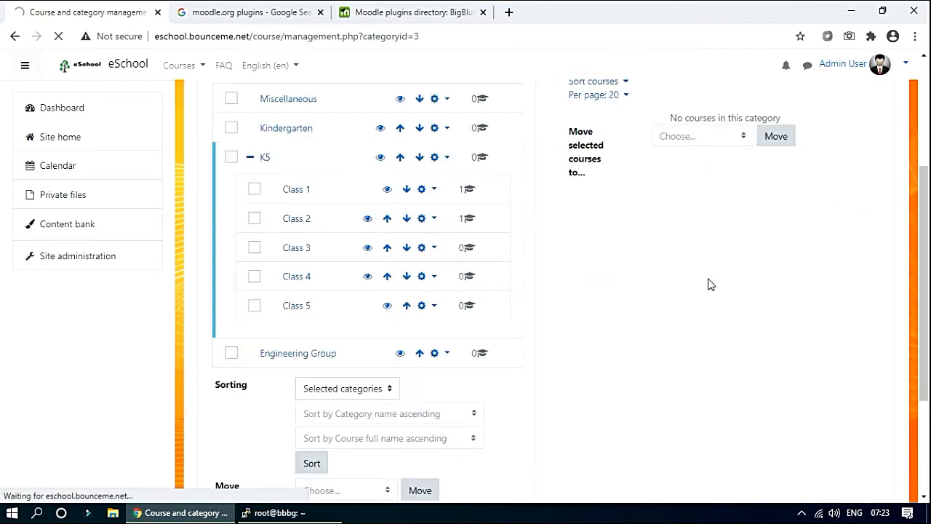
{"action": "scroll", "coordinate": [618, 369], "scroll_direction": "down", "scroll_amount": 2}
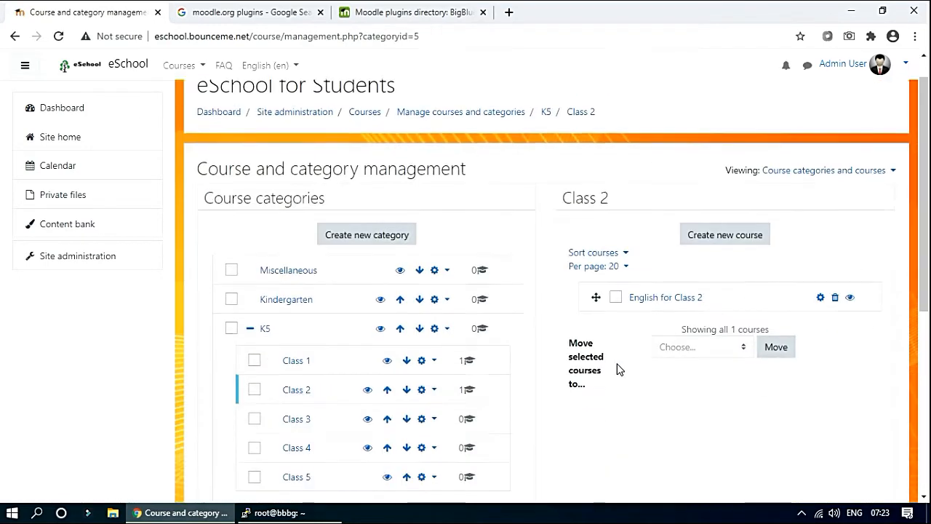
{"action": "left_click", "coordinate": [665, 194]}
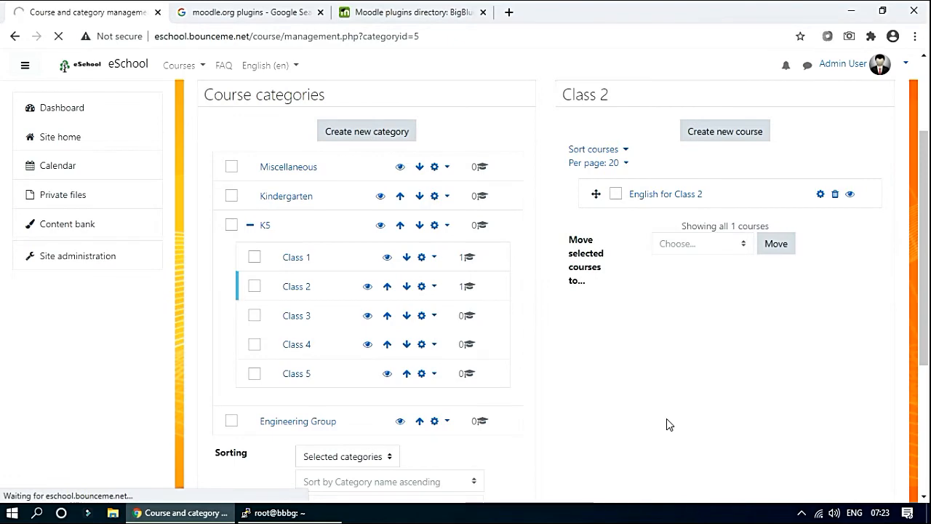
{"action": "left_click", "coordinate": [424, 159]}
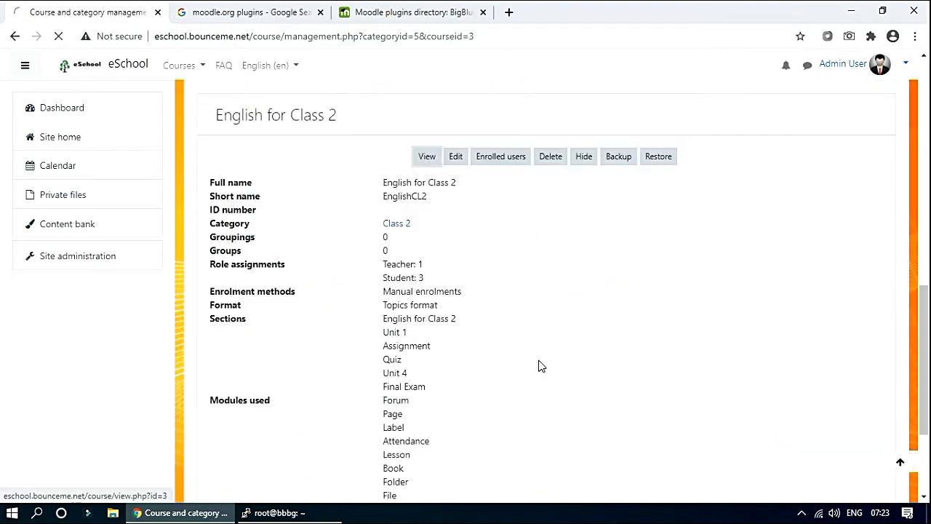
{"action": "scroll", "coordinate": [542, 366], "scroll_direction": "down", "scroll_amount": 4}
{"action": "scroll", "coordinate": [539, 376], "scroll_direction": "up", "scroll_amount": 4}
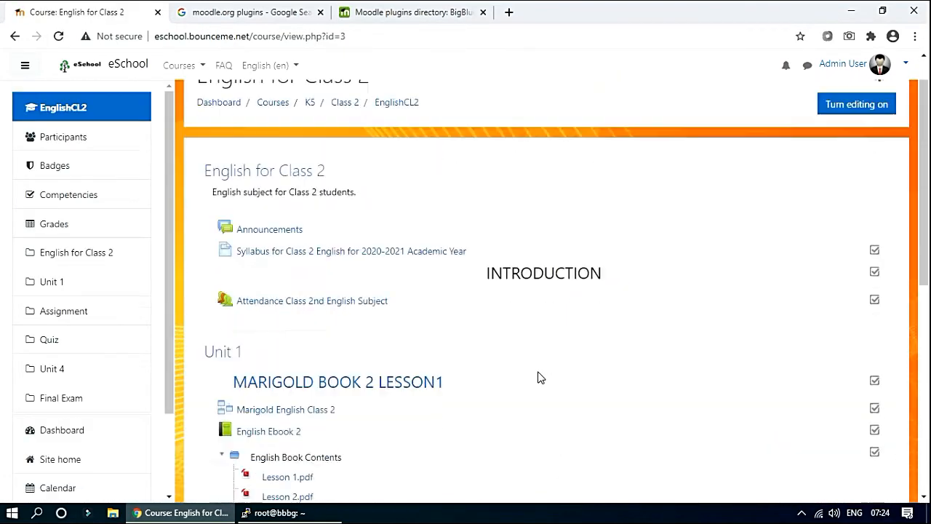
Turn editing on for the English for Class 2 course.
{"action": "left_click", "coordinate": [844, 149]}
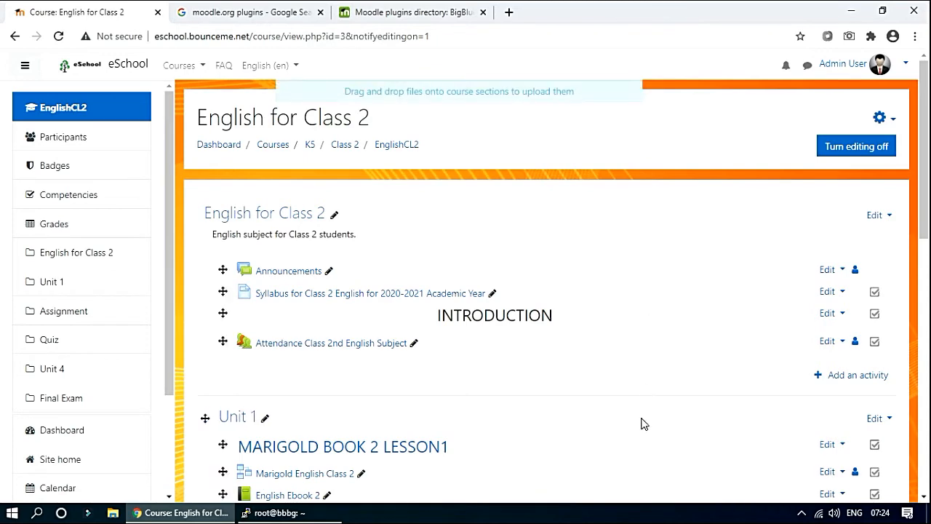
{"action": "scroll", "coordinate": [867, 409], "scroll_direction": "down", "scroll_amount": 1}
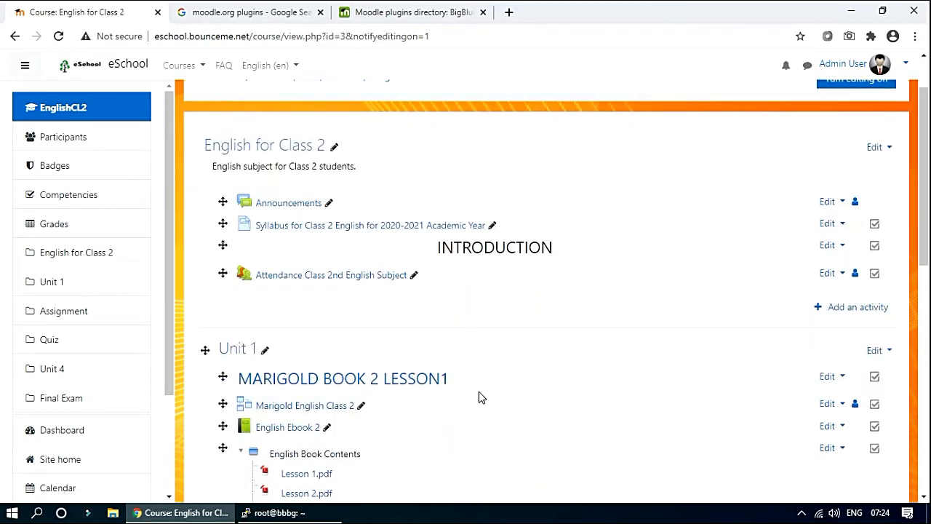
{"action": "scroll", "coordinate": [478, 397], "scroll_direction": "down", "scroll_amount": 8}
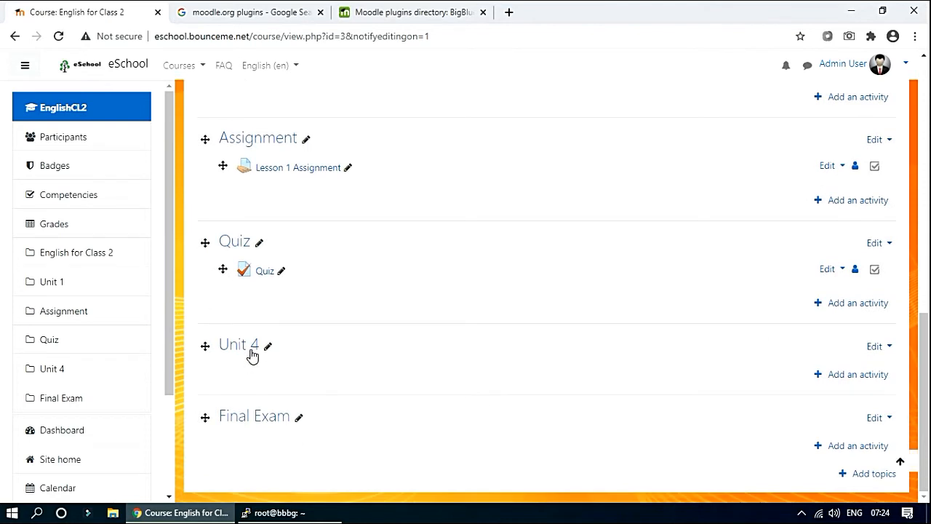
Rename the Unit 4 section to OnlineClass and open its activity chooser.
{"action": "left_click", "coordinate": [267, 347]}
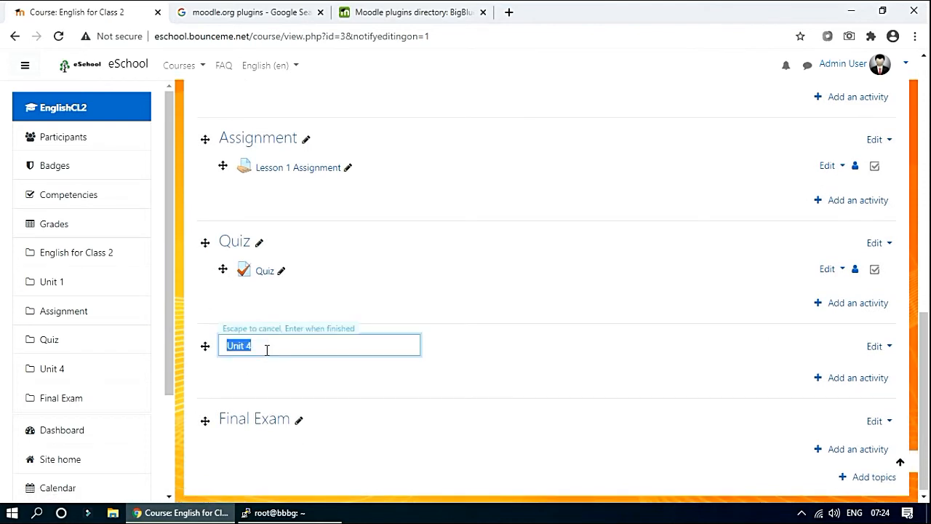
{"action": "type", "text": "V"}
{"action": "key", "text": "Return"}
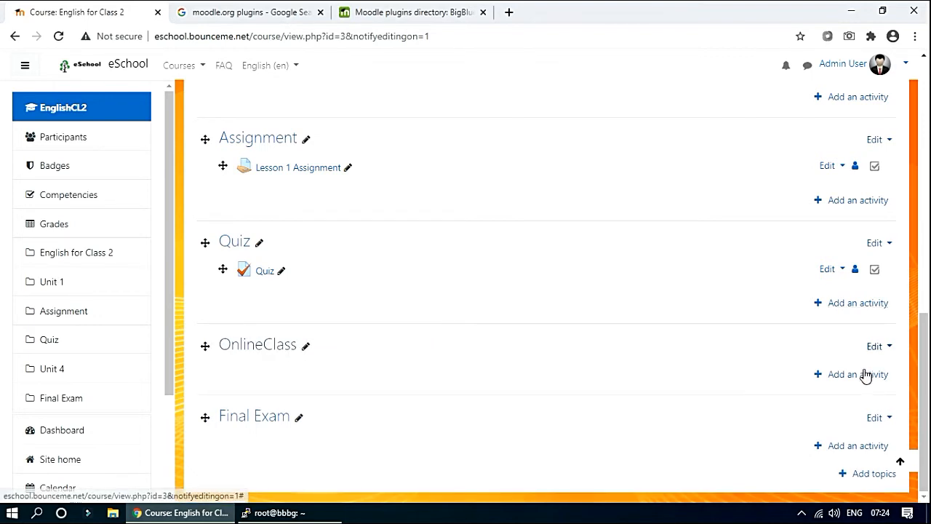
{"action": "left_click", "coordinate": [856, 374]}
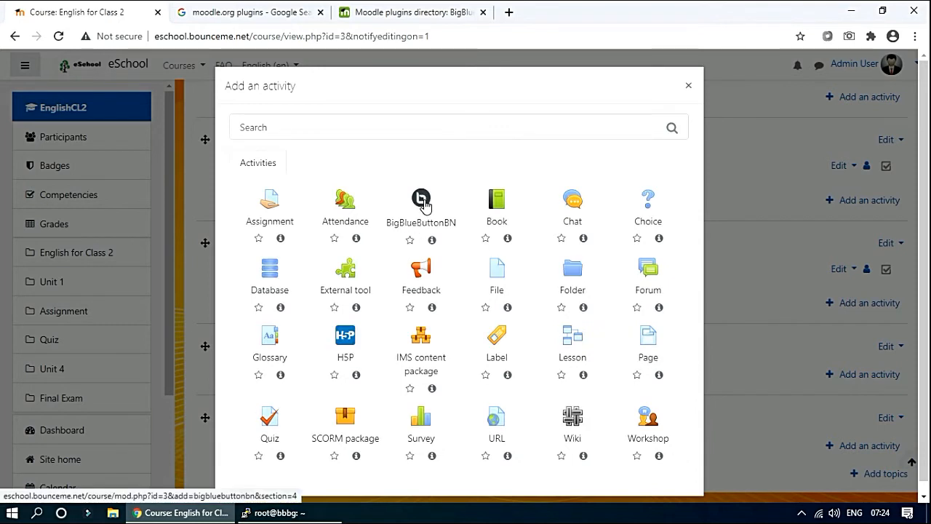
Add a BigBlueButtonBN activity and name the virtual classroom 'English for Class 2'.
{"action": "left_click", "coordinate": [420, 201]}
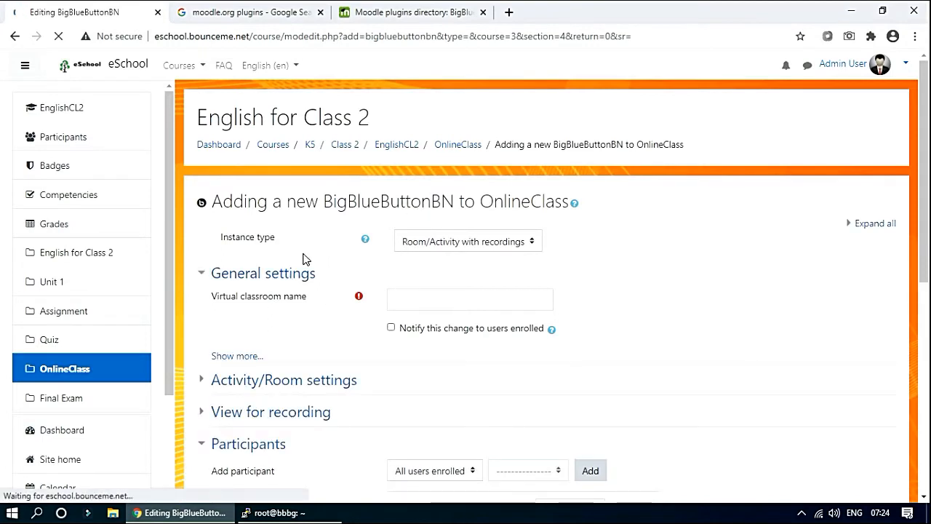
{"action": "left_click", "coordinate": [398, 302]}
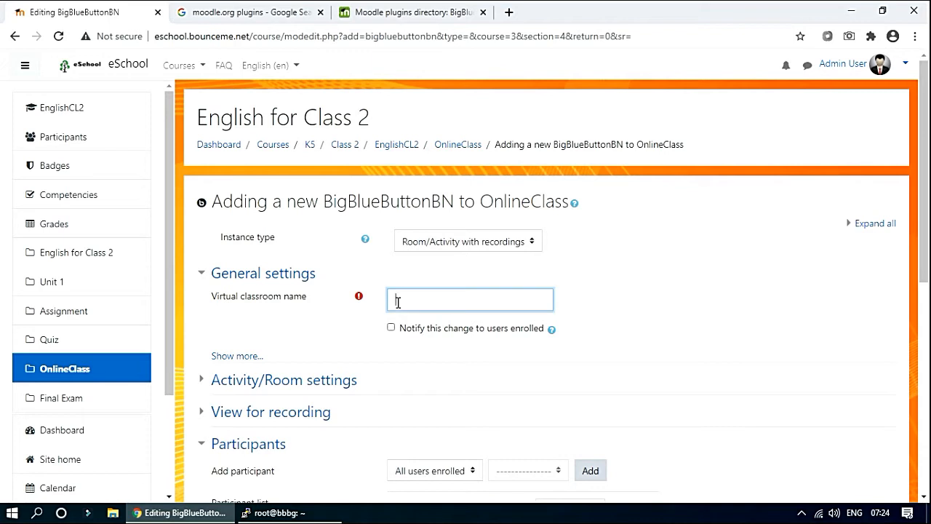
{"action": "type", "text": "English Class for"}
{"action": "type", "text": "for"}
{"action": "key", "text": "Right"}
Change the Student role in the Participants list from Moderator to Viewer.
{"action": "scroll", "coordinate": [201, 291], "scroll_direction": "down", "scroll_amount": 2}
{"action": "left_click", "coordinate": [227, 221]}
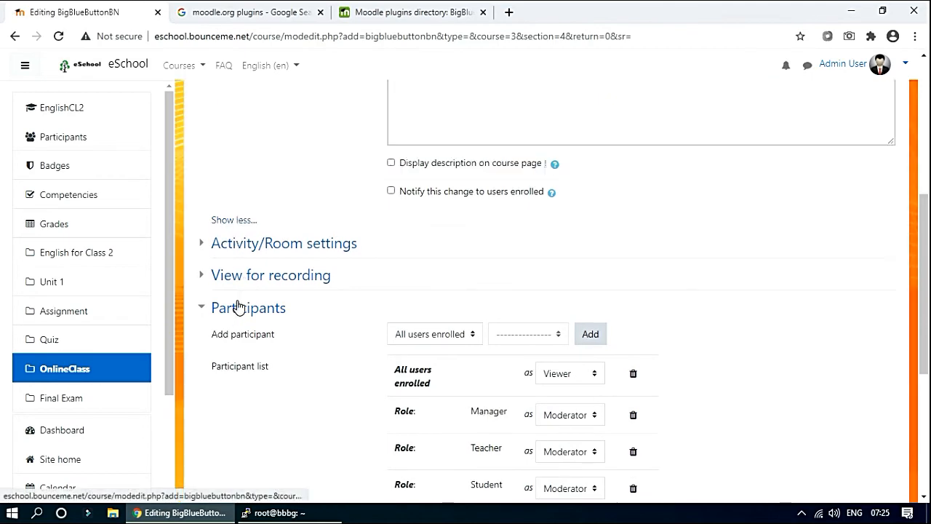
{"action": "scroll", "coordinate": [306, 269], "scroll_direction": "up", "scroll_amount": 4}
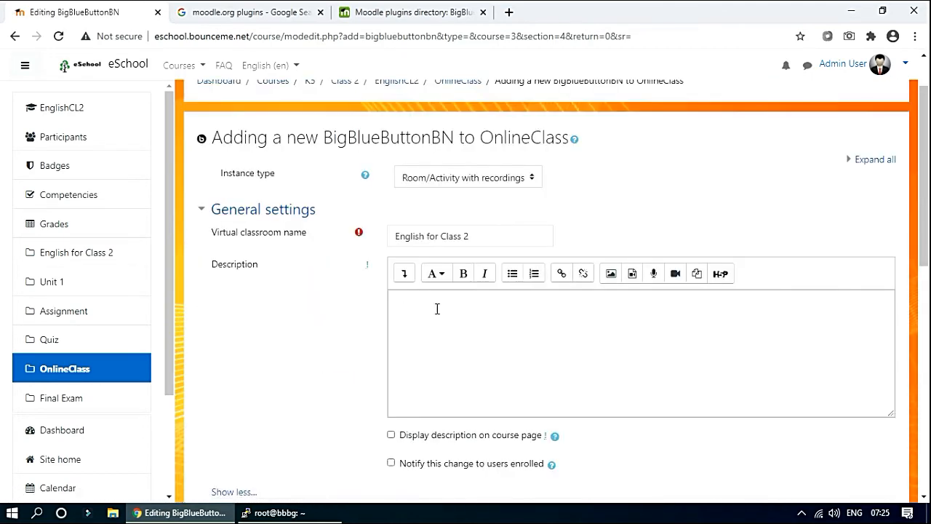
{"action": "left_click", "coordinate": [397, 359]}
{"action": "scroll", "coordinate": [397, 360], "scroll_direction": "down", "scroll_amount": 3}
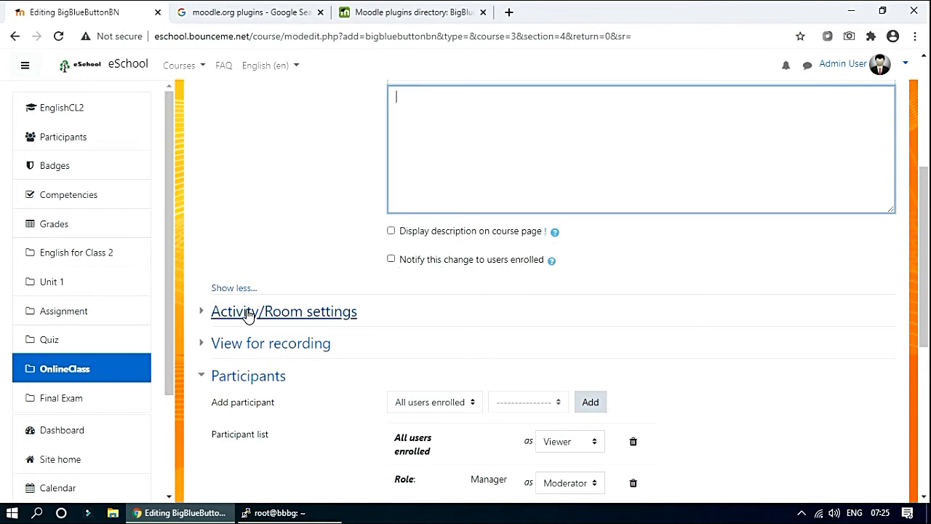
{"action": "scroll", "coordinate": [262, 322], "scroll_direction": "down", "scroll_amount": 2}
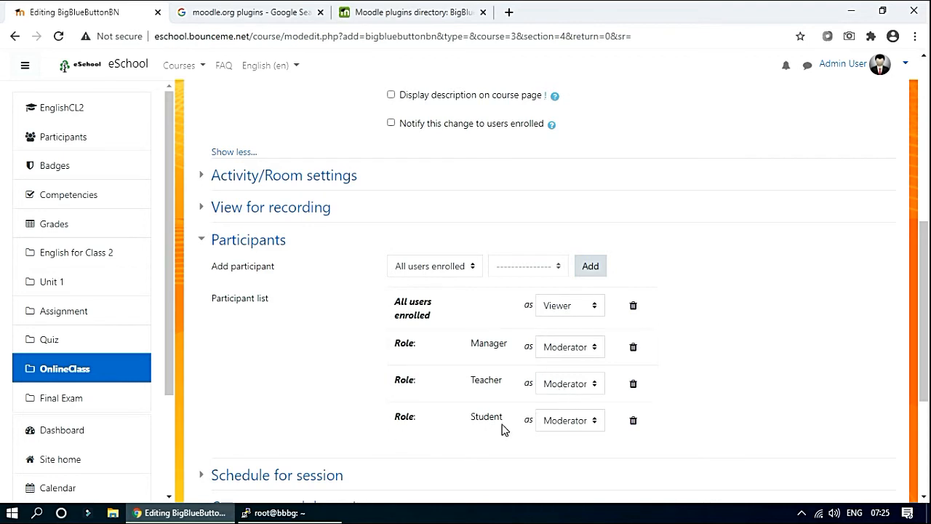
{"action": "left_click", "coordinate": [559, 426]}
{"action": "left_click", "coordinate": [558, 438]}
{"action": "scroll", "coordinate": [480, 449], "scroll_direction": "down", "scroll_amount": 1}
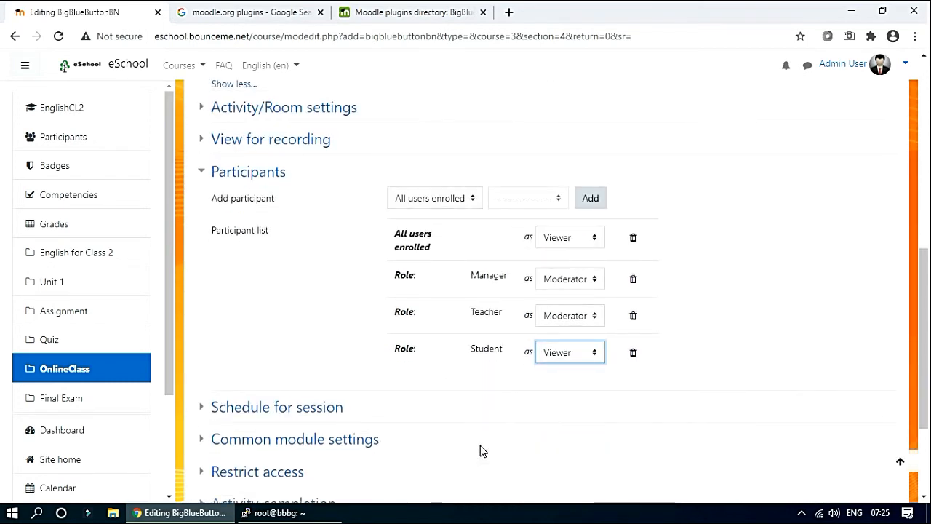
{"action": "scroll", "coordinate": [412, 430], "scroll_direction": "down", "scroll_amount": 2}
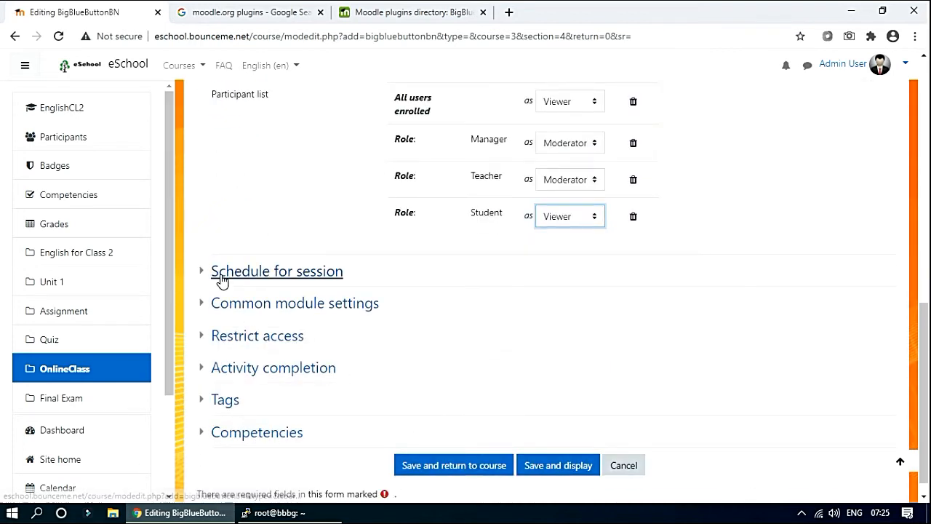
Enable Join open for the session and set it to 6 September 2020, 08:00.
{"action": "left_click", "coordinate": [247, 279]}
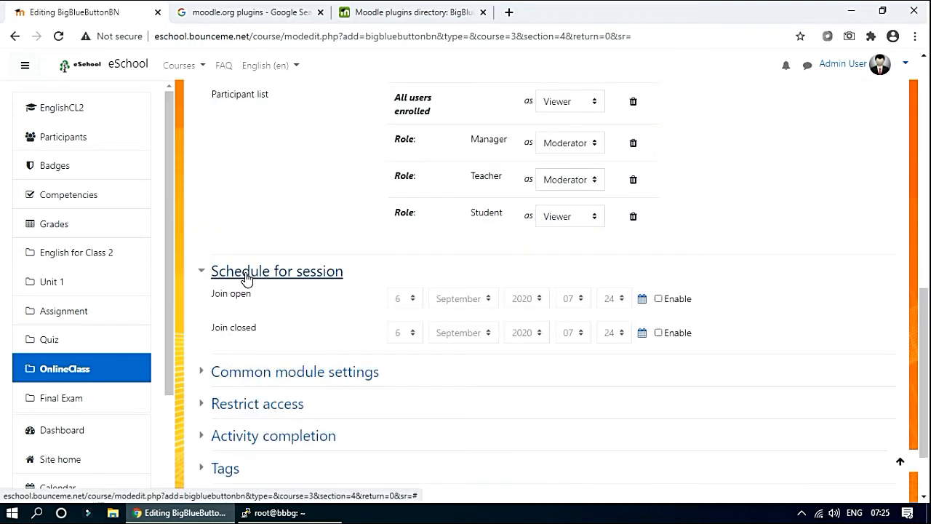
{"action": "left_click", "coordinate": [660, 301]}
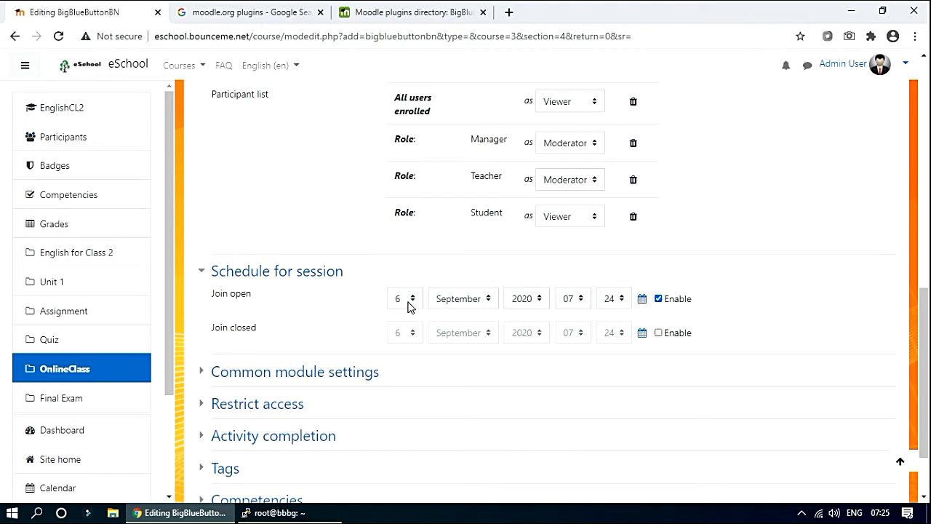
{"action": "left_click", "coordinate": [570, 301]}
{"action": "left_click", "coordinate": [568, 130]}
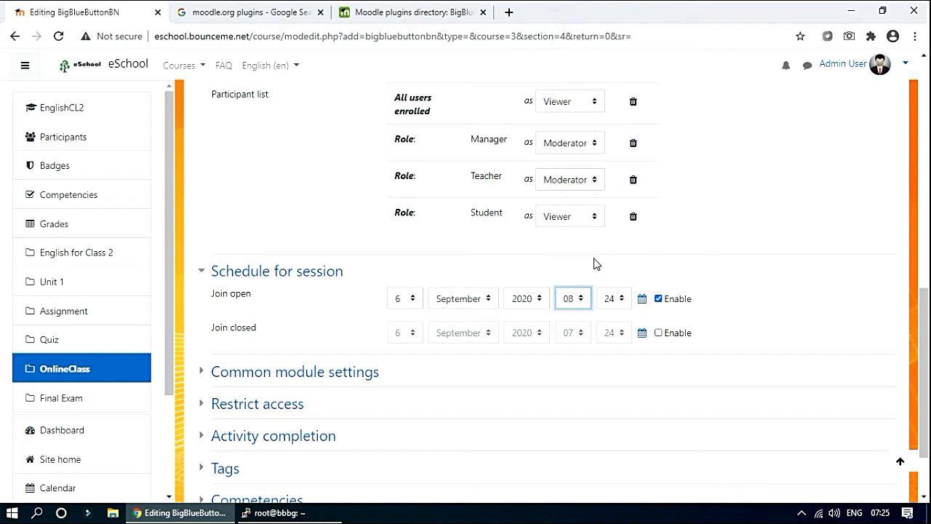
{"action": "left_click", "coordinate": [616, 306]}
{"action": "scroll", "coordinate": [611, 146], "scroll_direction": "up", "scroll_amount": 2}
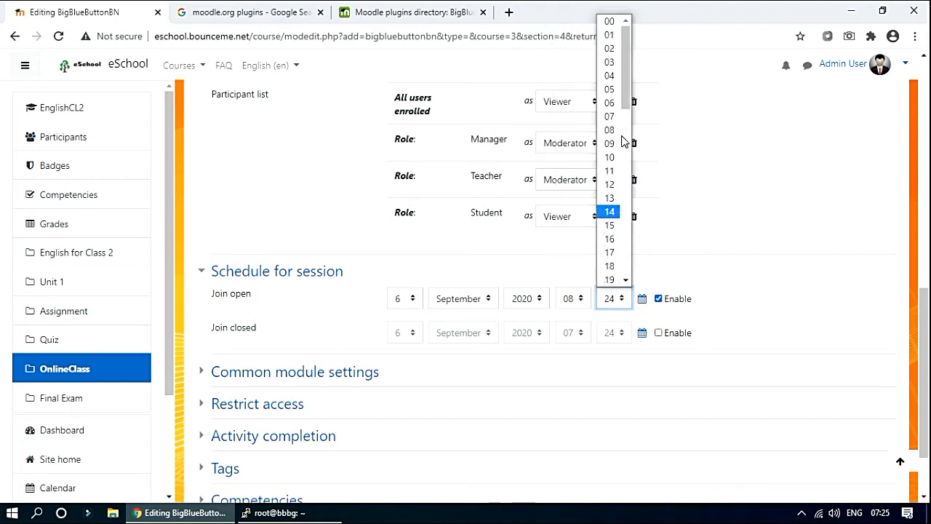
{"action": "left_click", "coordinate": [609, 21]}
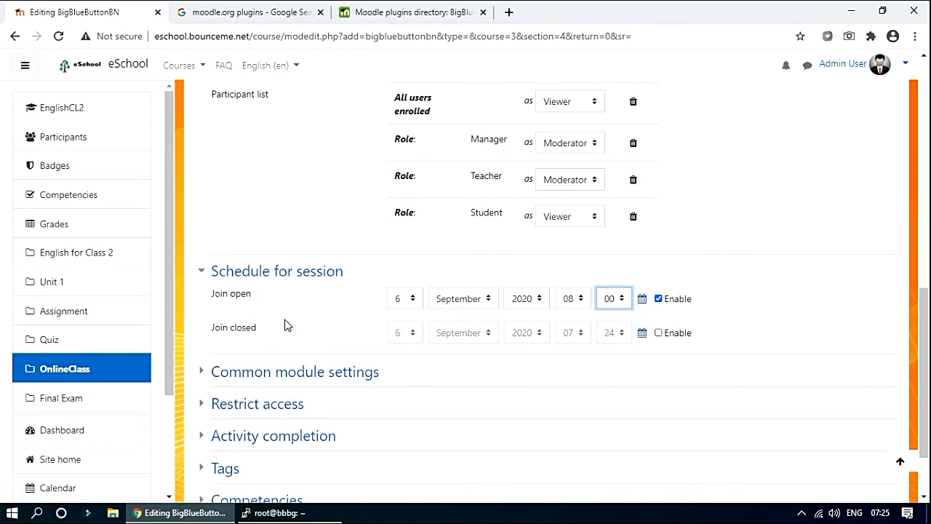
Save the English for Class 2 activity and display it.
{"action": "scroll", "coordinate": [257, 343], "scroll_direction": "down", "scroll_amount": 2}
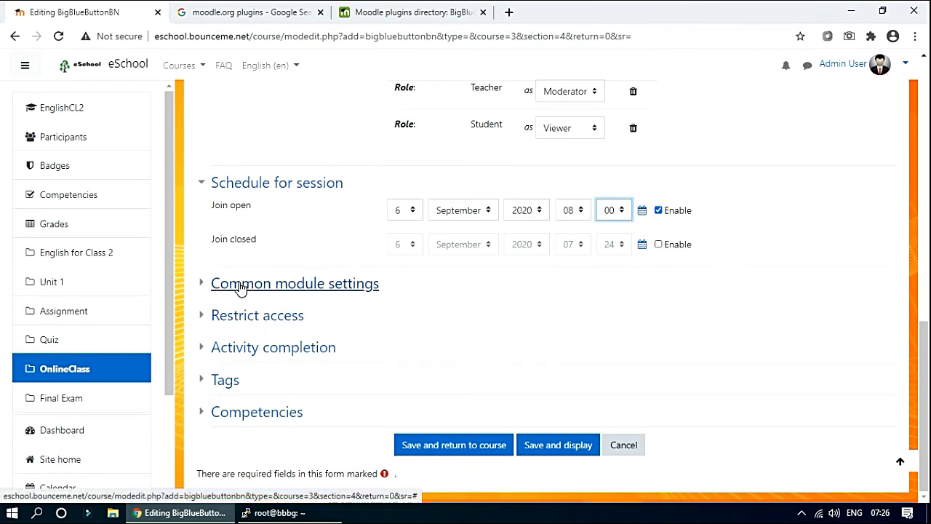
{"action": "left_click", "coordinate": [240, 286]}
{"action": "scroll", "coordinate": [268, 350], "scroll_direction": "down", "scroll_amount": 2}
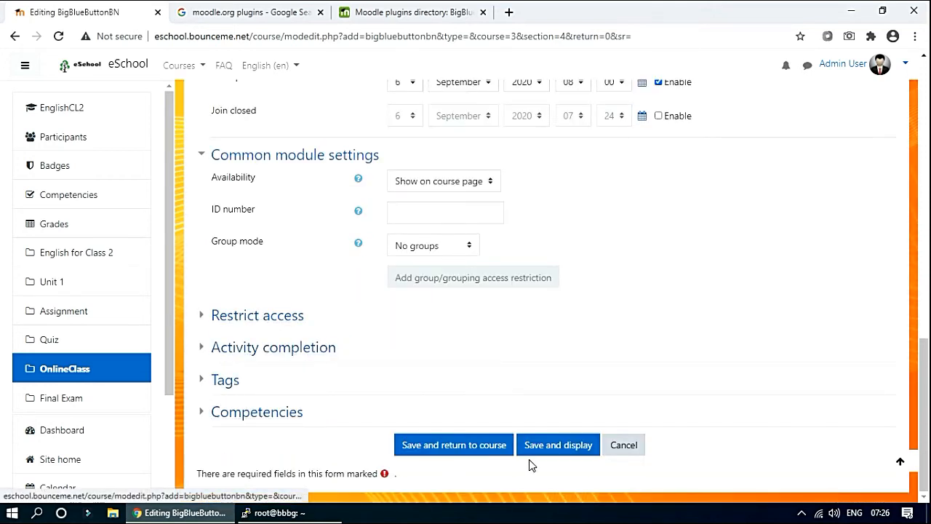
{"action": "left_click", "coordinate": [549, 449]}
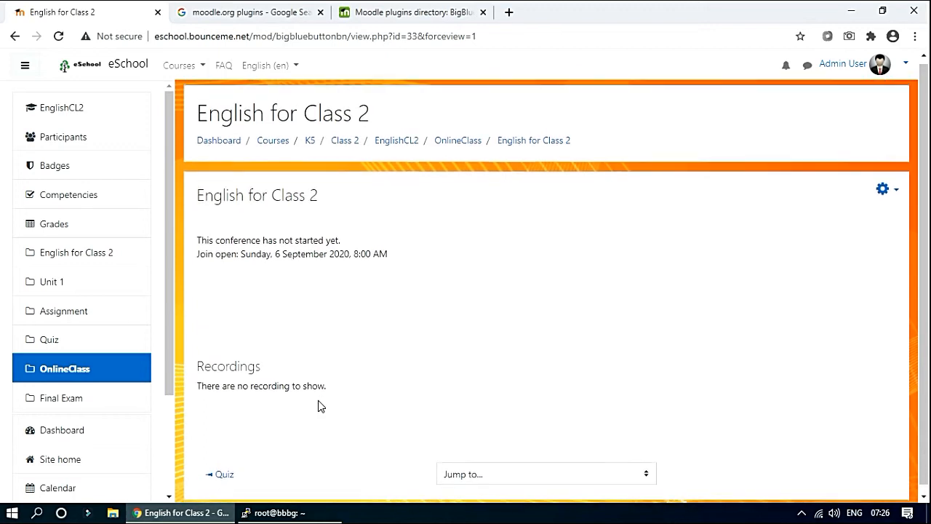
Check the enrolled student in the Participants list, then log out of the admin account.
{"action": "left_click", "coordinate": [903, 64]}
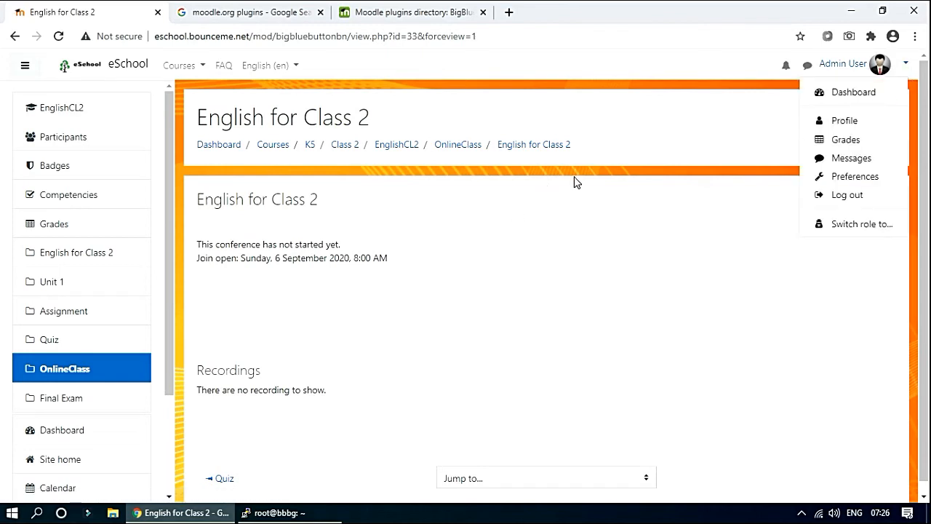
{"action": "key", "text": "Escape"}
{"action": "left_click", "coordinate": [64, 139]}
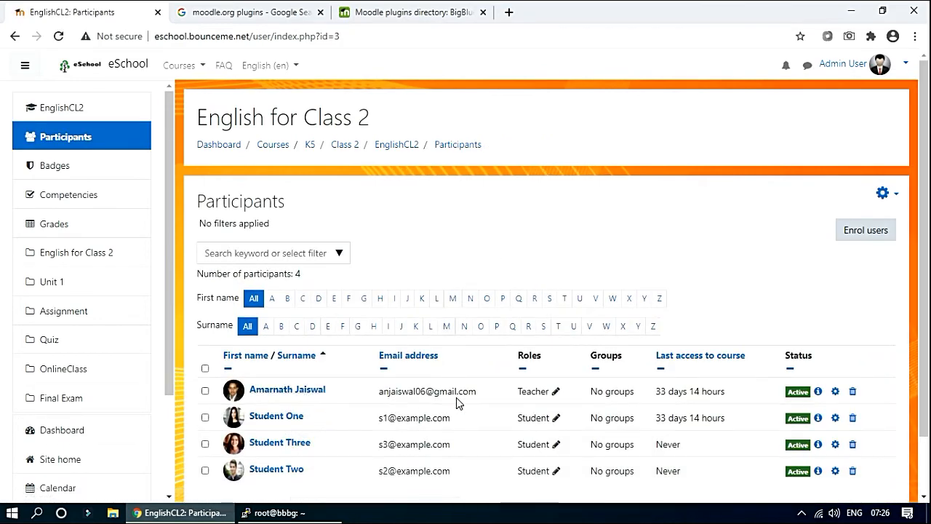
{"action": "left_click_drag", "start_coordinate": [312, 422], "coordinate": [246, 426]}
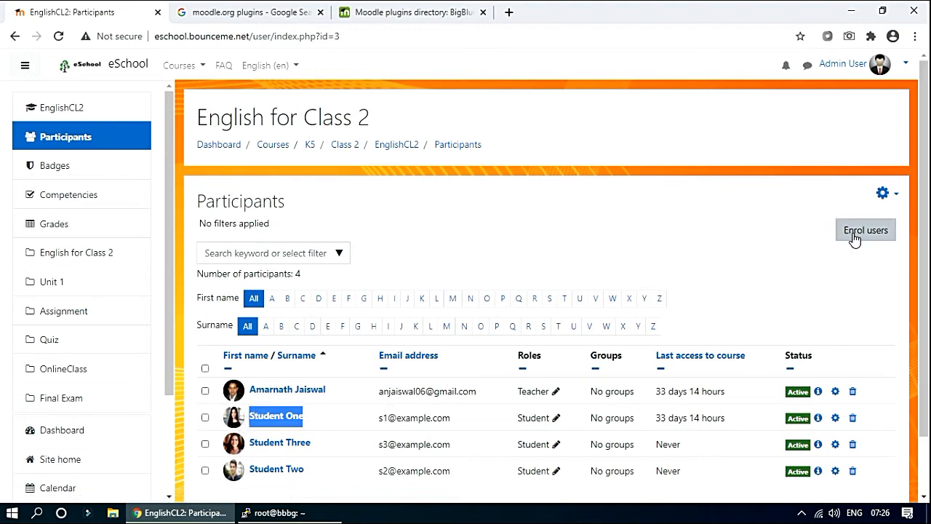
{"action": "left_click", "coordinate": [905, 69]}
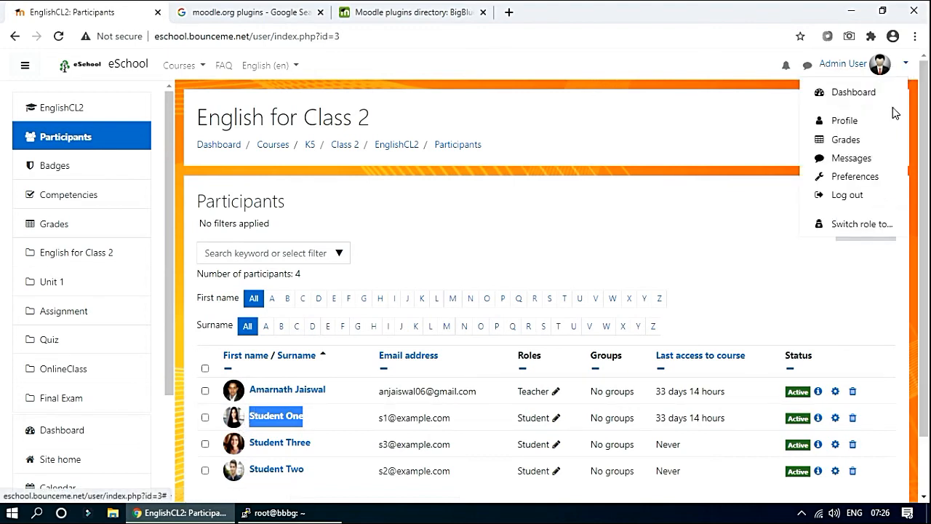
{"action": "left_click", "coordinate": [848, 195]}
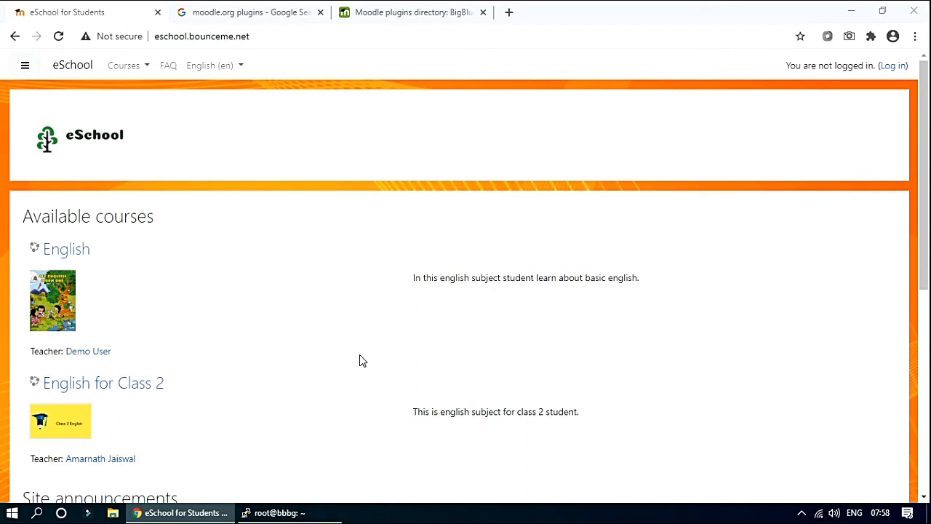
Log in with the student account and open the English for Class 2 Timeline event.
{"action": "left_click", "coordinate": [888, 67]}
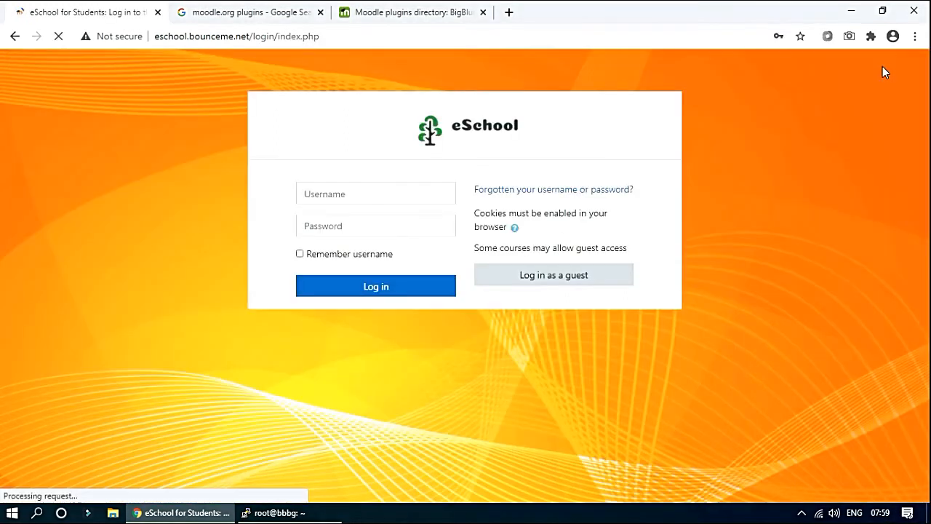
{"action": "left_click", "coordinate": [370, 192]}
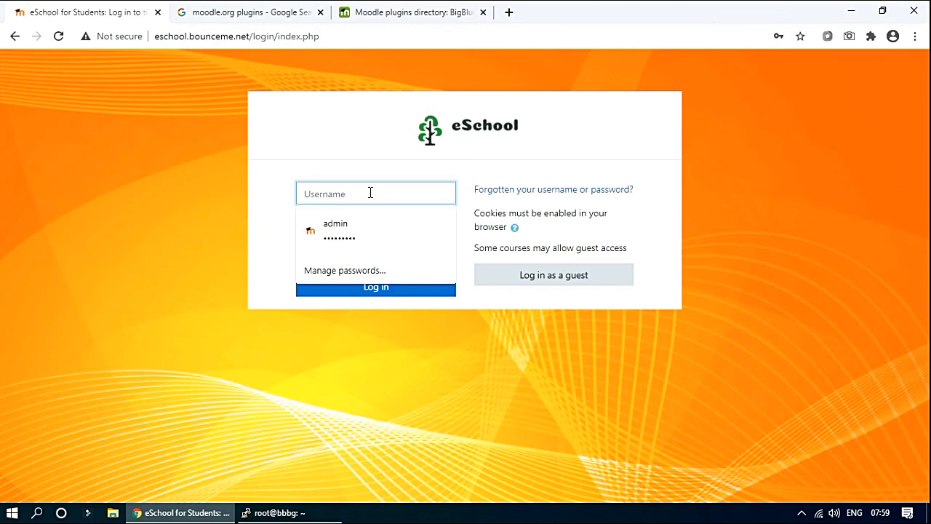
{"action": "type", "text": "stu"}
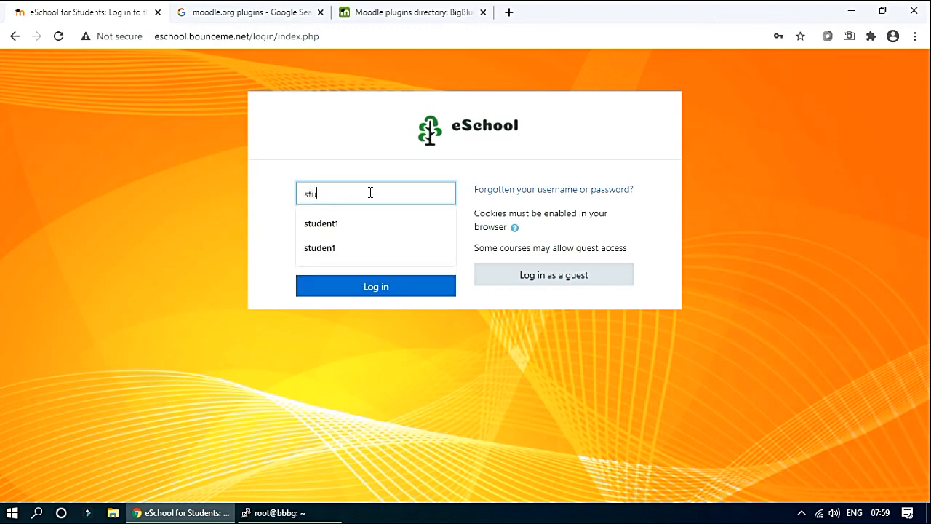
{"action": "type", "text": "dent1"}
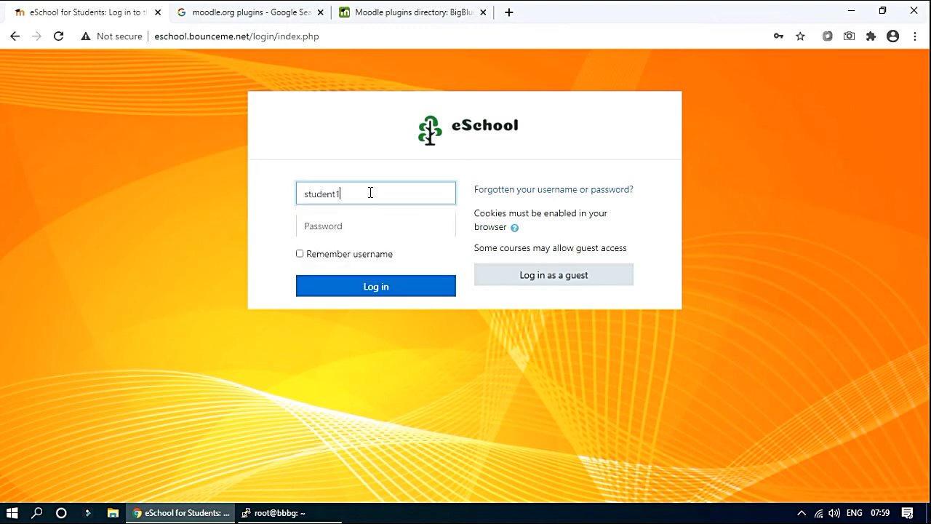
{"action": "key", "text": "Tab"}
{"action": "type", "text": "•••••"}
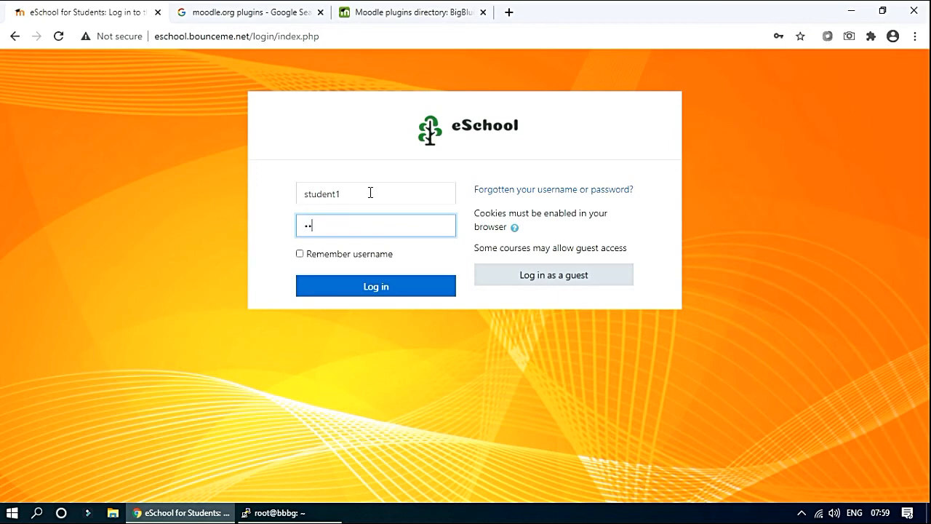
{"action": "type", "text": "••••"}
{"action": "key", "text": "Return"}
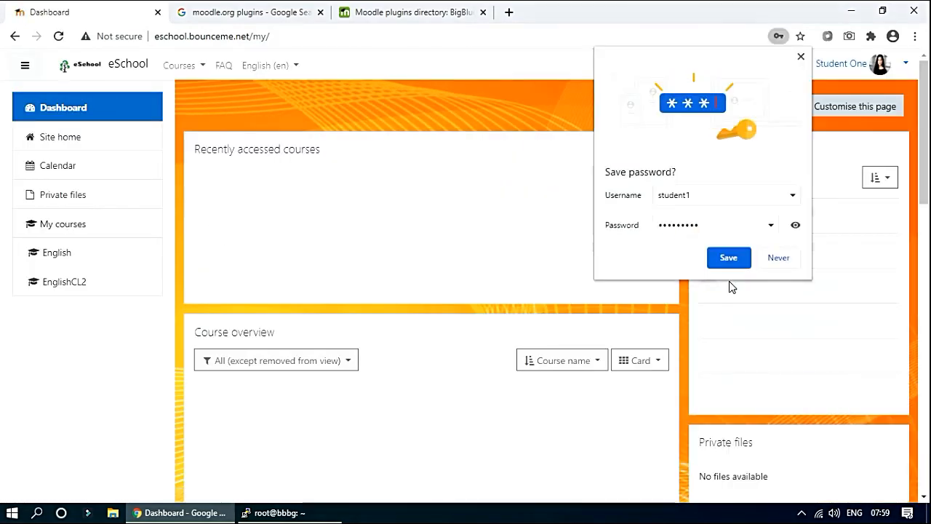
{"action": "left_click", "coordinate": [765, 260]}
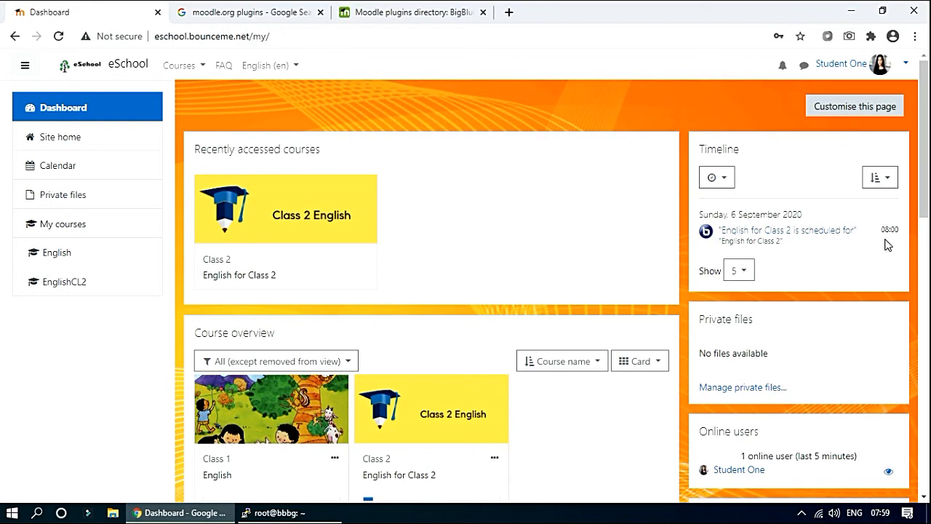
{"action": "left_click", "coordinate": [791, 238]}
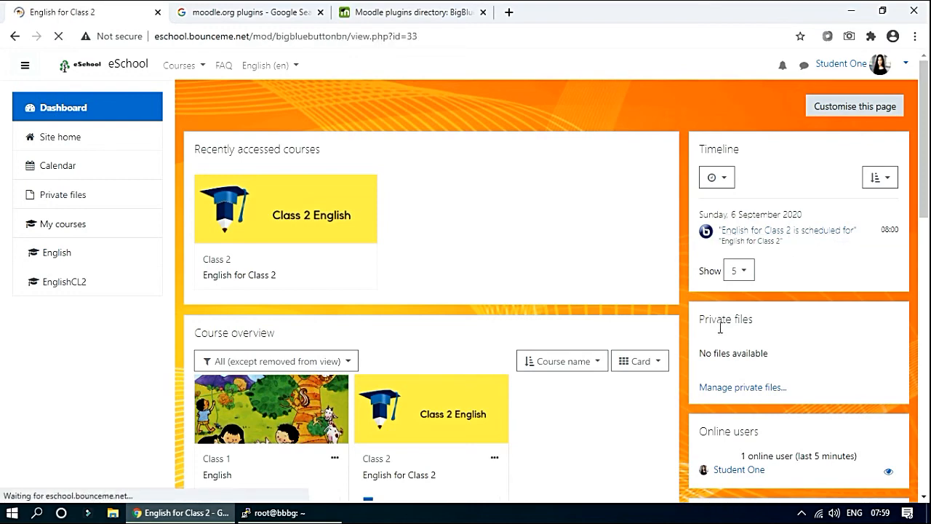